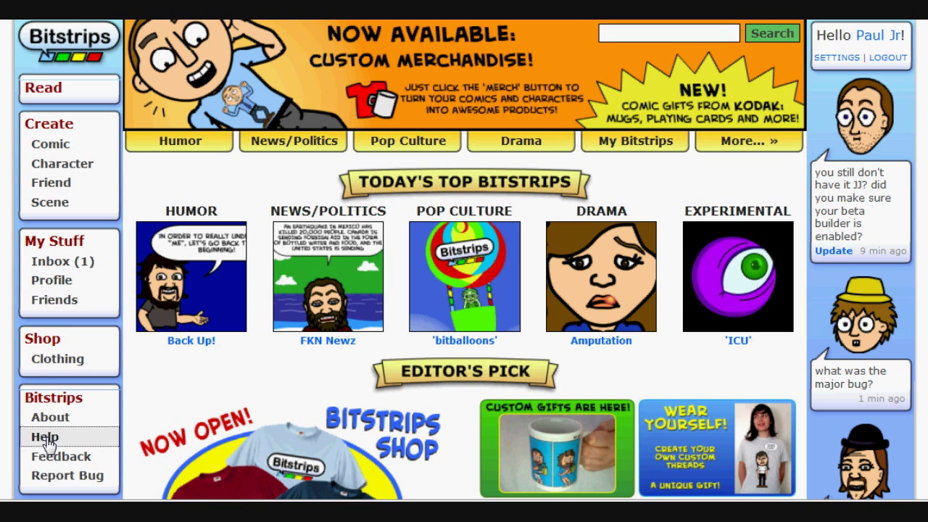
Open the Bitstrips help wiki and go to the instructions for the Super Comic Builder
{"action": "left_click", "coordinate": [122, 411]}
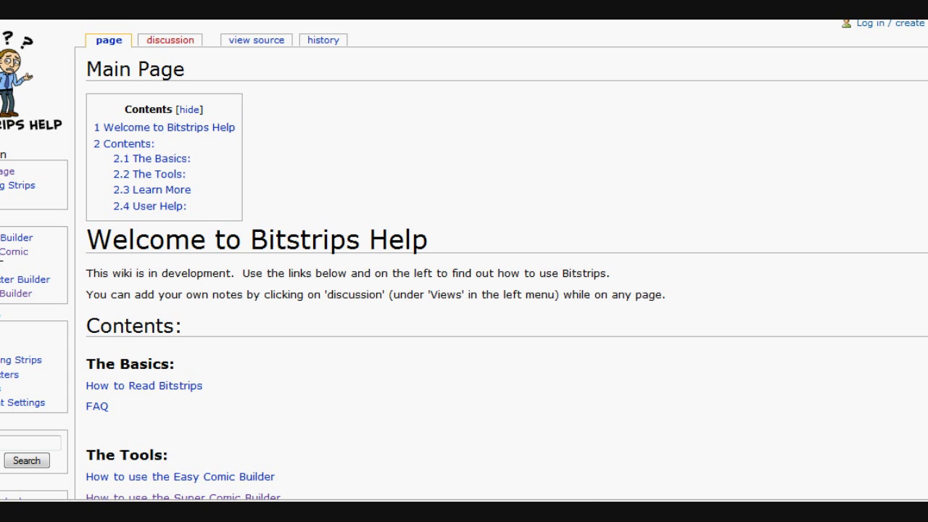
{"action": "scroll", "coordinate": [464, 259], "scroll_direction": "down", "scroll_amount": 5}
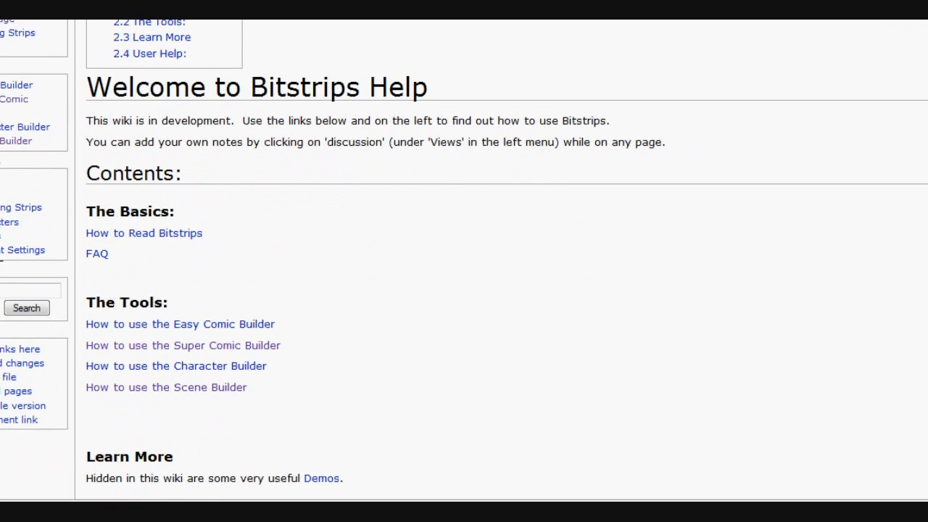
{"action": "scroll", "coordinate": [464, 259], "scroll_direction": "down", "scroll_amount": 2}
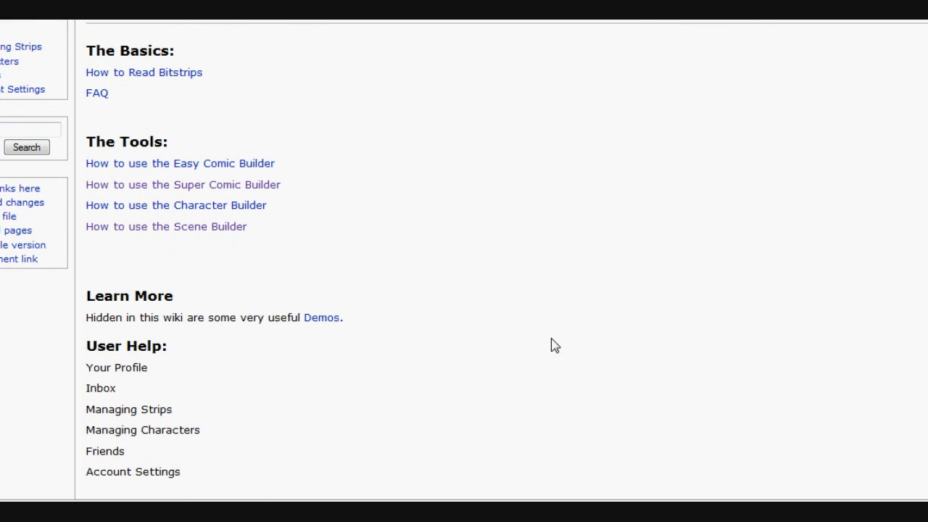
{"action": "left_click", "coordinate": [205, 193]}
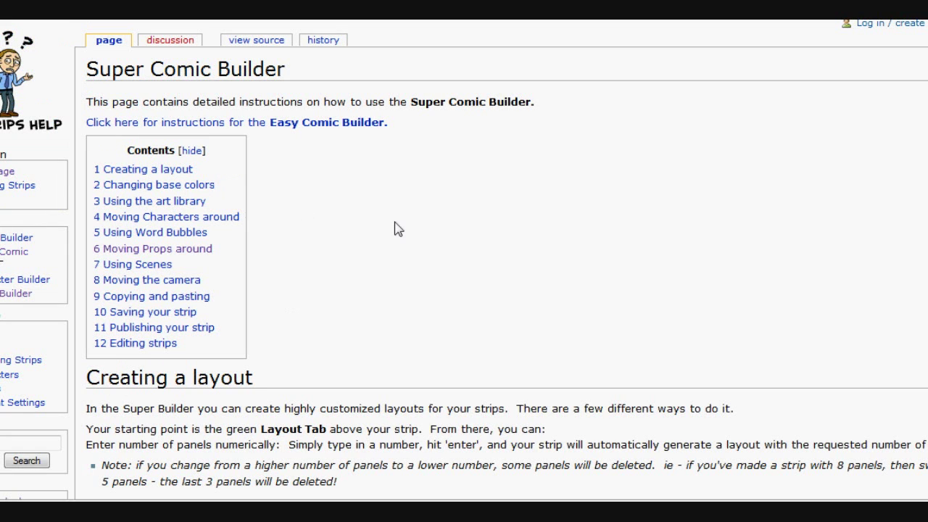
Read through the Super Comic Builder instructions on creating a layout and changing base colors
{"action": "scroll", "coordinate": [397, 229], "scroll_direction": "down", "scroll_amount": 10}
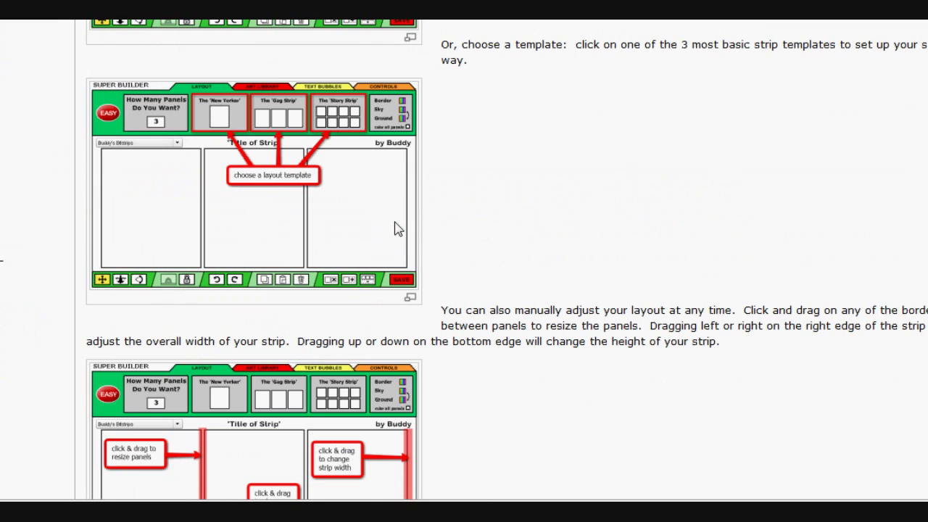
{"action": "scroll", "coordinate": [427, 202], "scroll_direction": "down", "scroll_amount": 3}
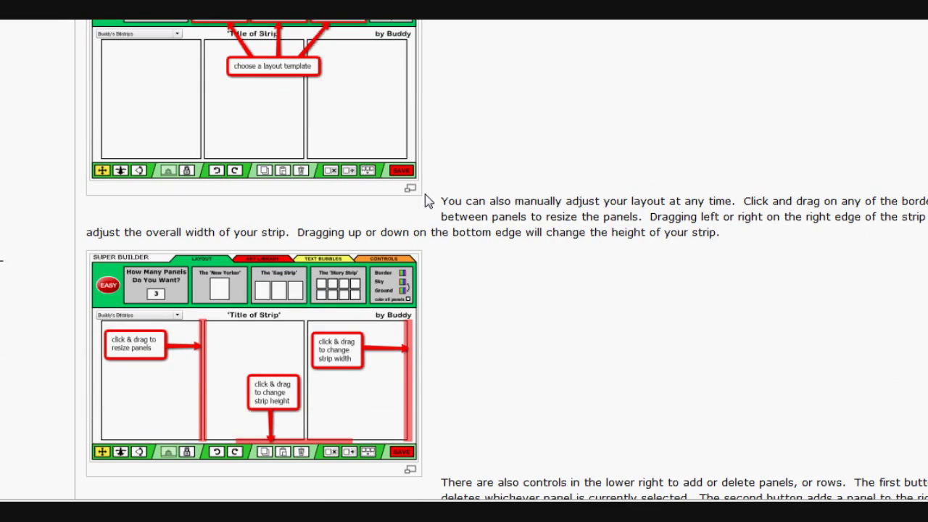
{"action": "scroll", "coordinate": [476, 232], "scroll_direction": "down", "scroll_amount": 1}
{"action": "scroll", "coordinate": [476, 232], "scroll_direction": "down", "scroll_amount": 1}
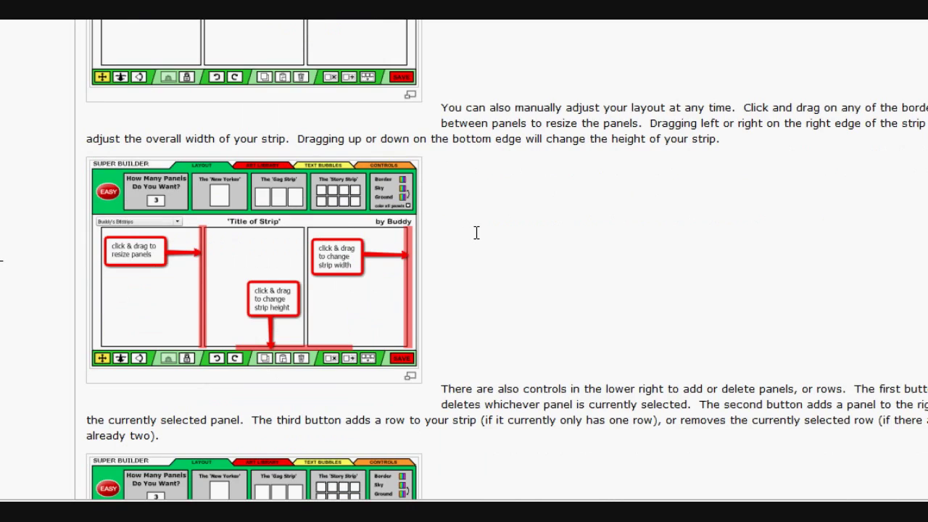
{"action": "scroll", "coordinate": [477, 232], "scroll_direction": "down", "scroll_amount": 12}
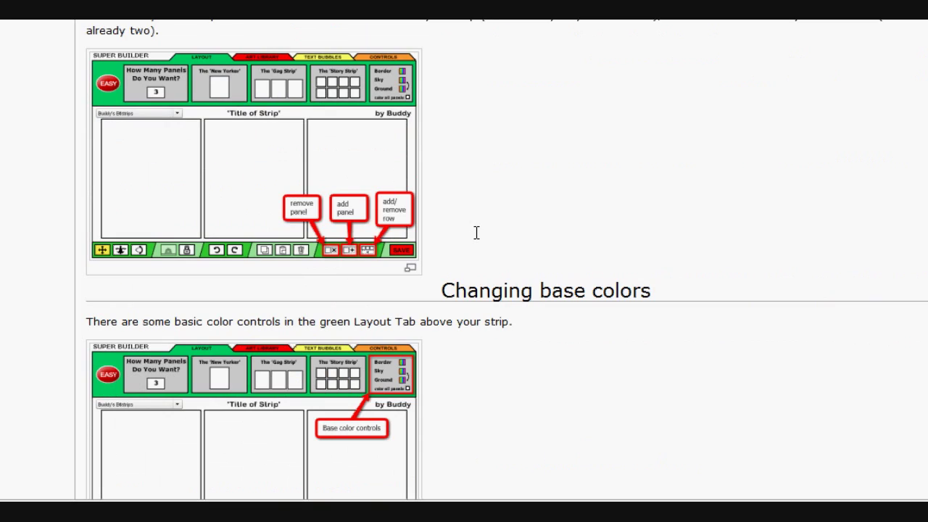
{"action": "scroll", "coordinate": [476, 232], "scroll_direction": "down", "scroll_amount": 1}
{"action": "scroll", "coordinate": [477, 232], "scroll_direction": "up", "scroll_amount": 20}
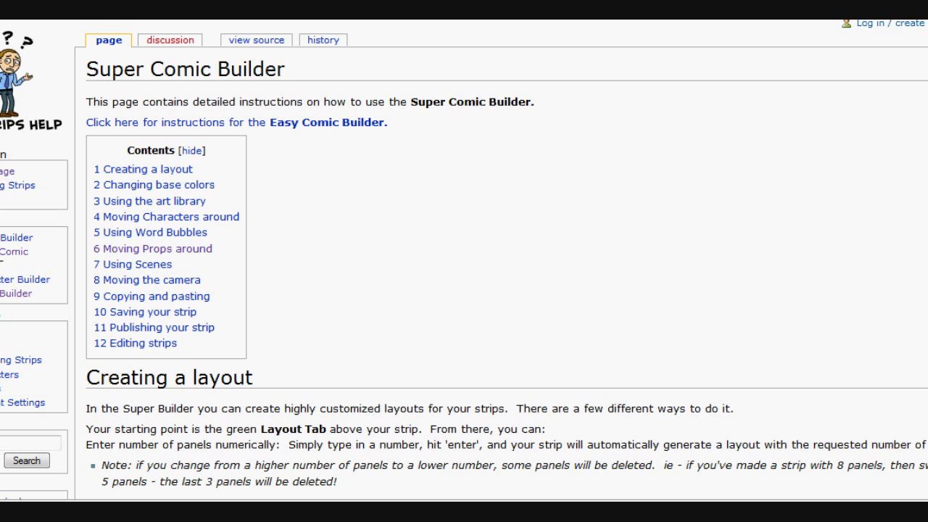
Return to the Bitstrips home page and review the account settings, including the notification and Beta Builders options
{"action": "key", "text": "alt+Left"}
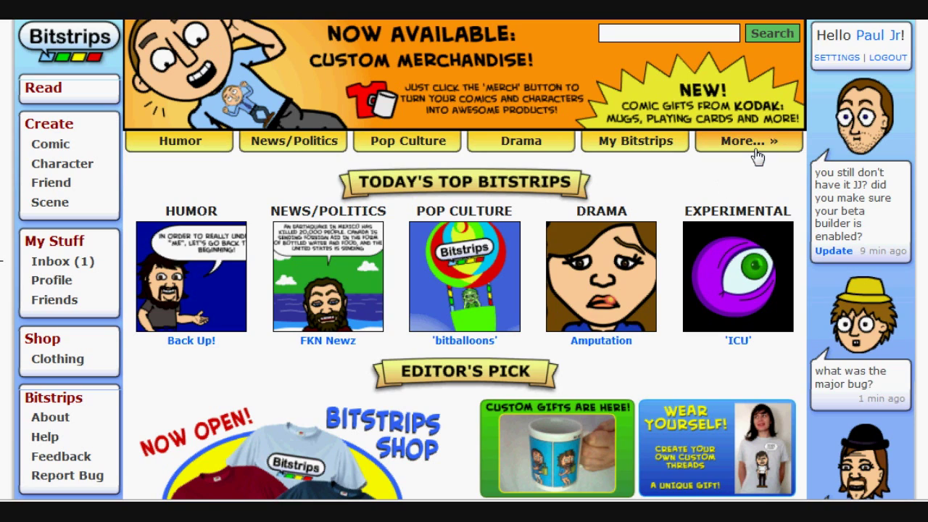
{"action": "mouse_move", "coordinate": [758, 155]}
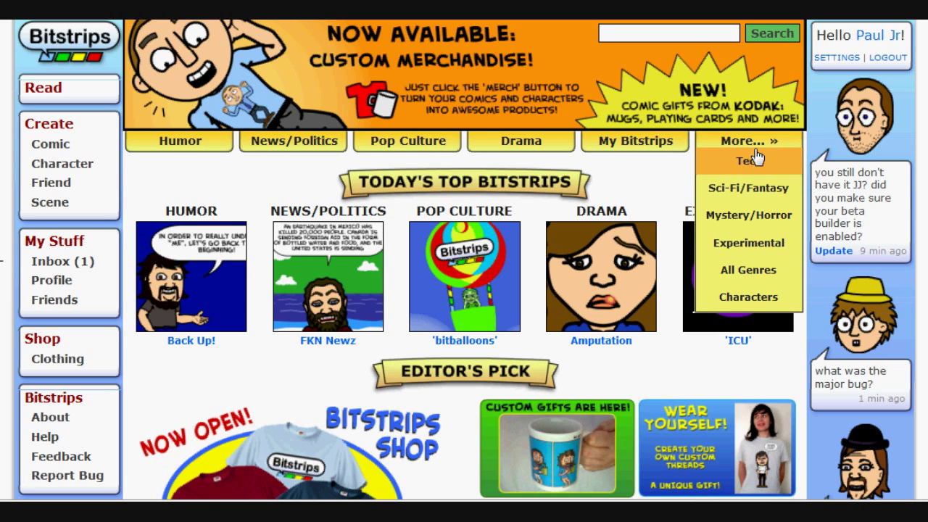
{"action": "left_click", "coordinate": [836, 58]}
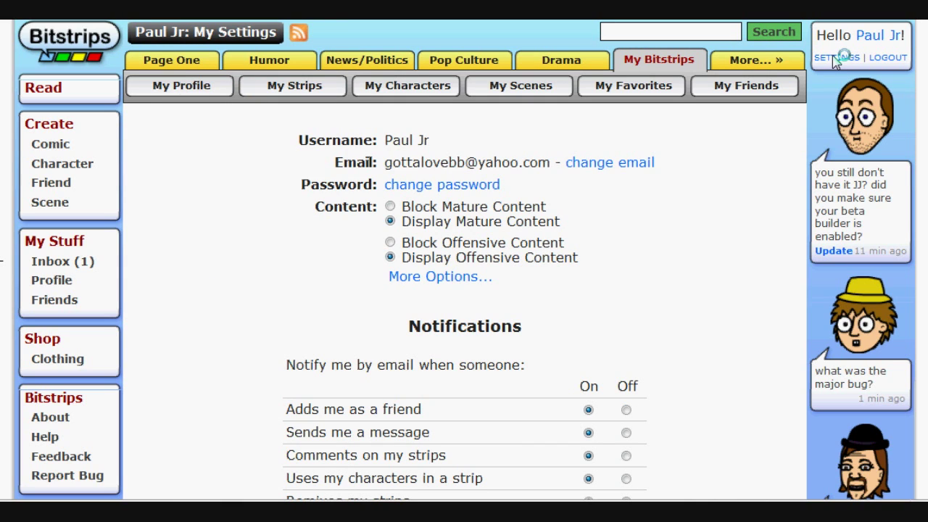
{"action": "scroll", "coordinate": [694, 237], "scroll_direction": "down", "scroll_amount": 5}
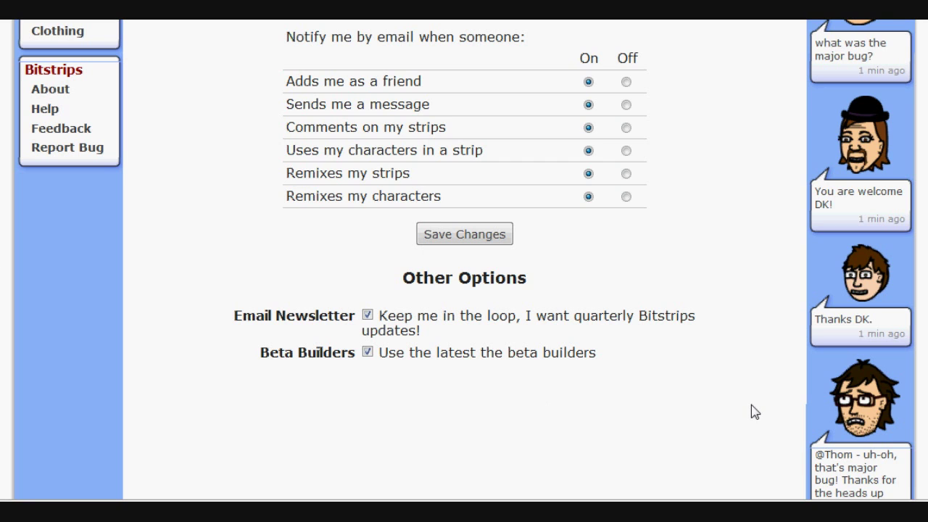
{"action": "scroll", "coordinate": [752, 406], "scroll_direction": "up", "scroll_amount": 1}
{"action": "scroll", "coordinate": [752, 406], "scroll_direction": "up", "scroll_amount": 4}
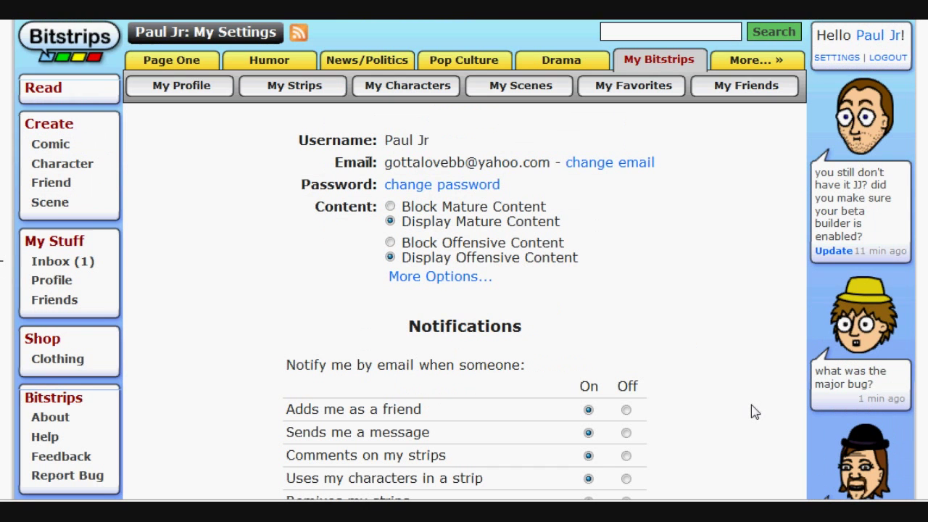
Go back to the Bitstrips front page and start creating a new comic
{"action": "left_click", "coordinate": [180, 66]}
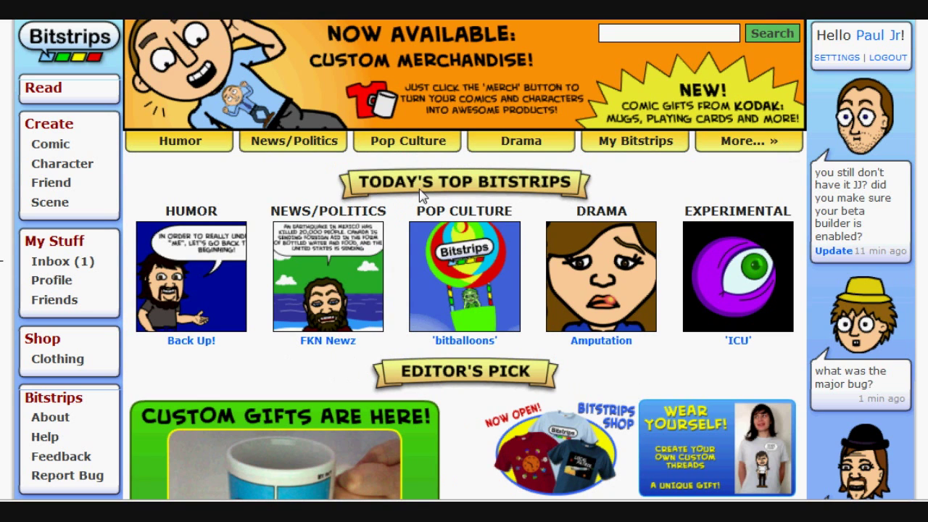
{"action": "scroll", "coordinate": [515, 262], "scroll_direction": "down", "scroll_amount": 4}
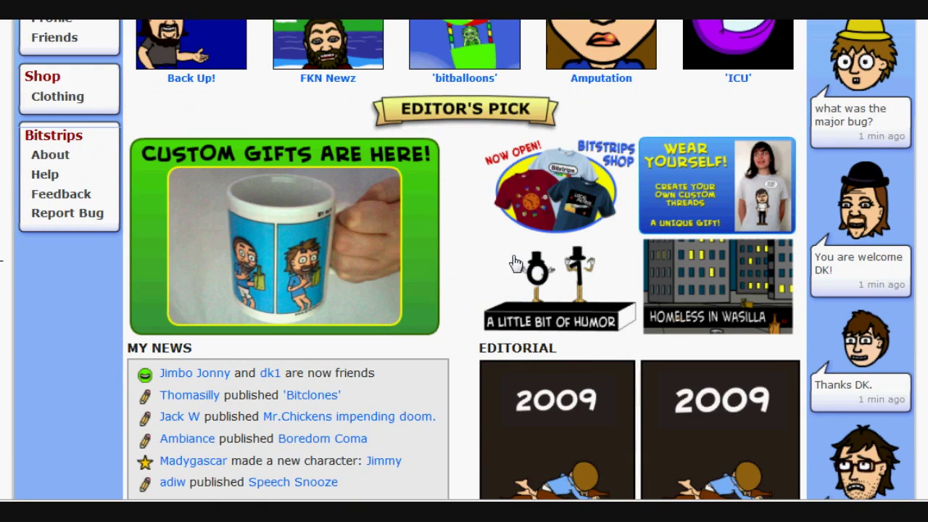
{"action": "scroll", "coordinate": [515, 262], "scroll_direction": "down", "scroll_amount": 2}
{"action": "scroll", "coordinate": [515, 263], "scroll_direction": "up", "scroll_amount": 5}
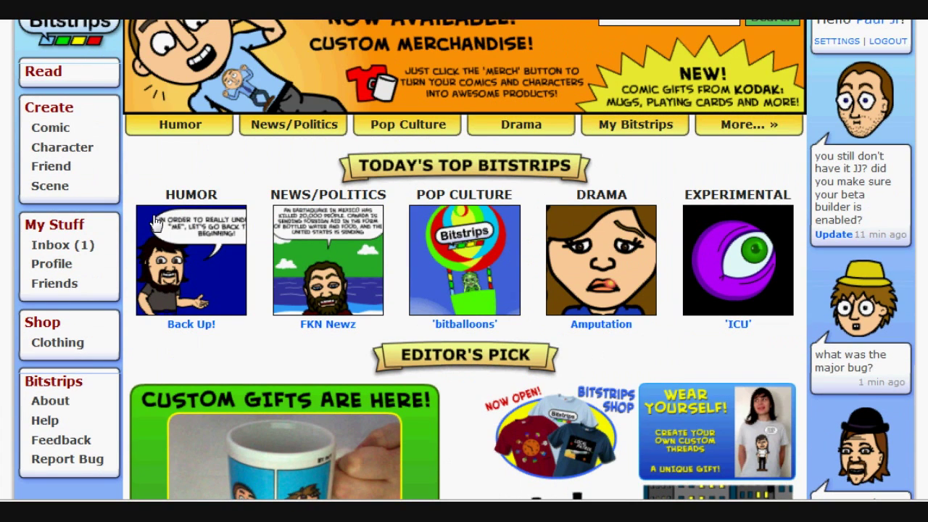
{"action": "left_click", "coordinate": [49, 131]}
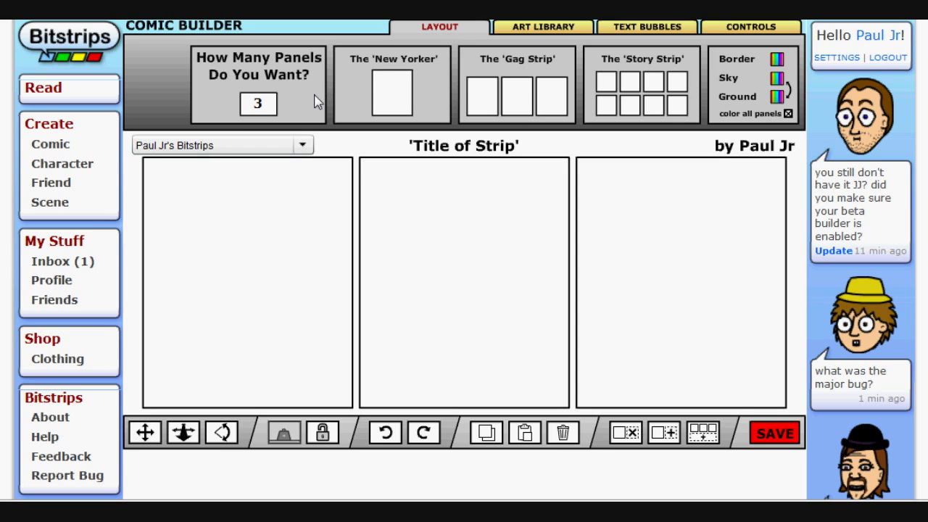
Set the number of panels to 6, then replace that layout with the 'Story Strip' template
{"action": "left_click_drag", "start_coordinate": [265, 103], "coordinate": [228, 103]}
{"action": "type", "text": "6"}
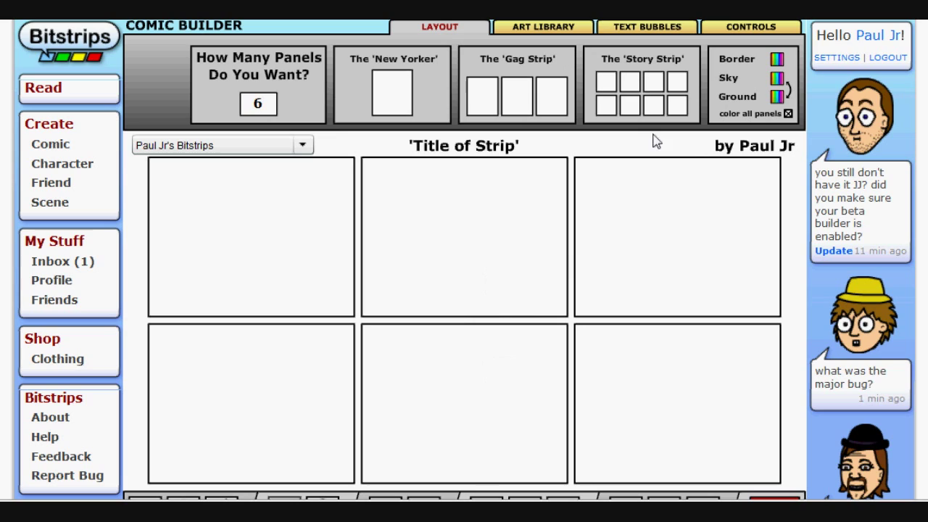
{"action": "left_click", "coordinate": [648, 93]}
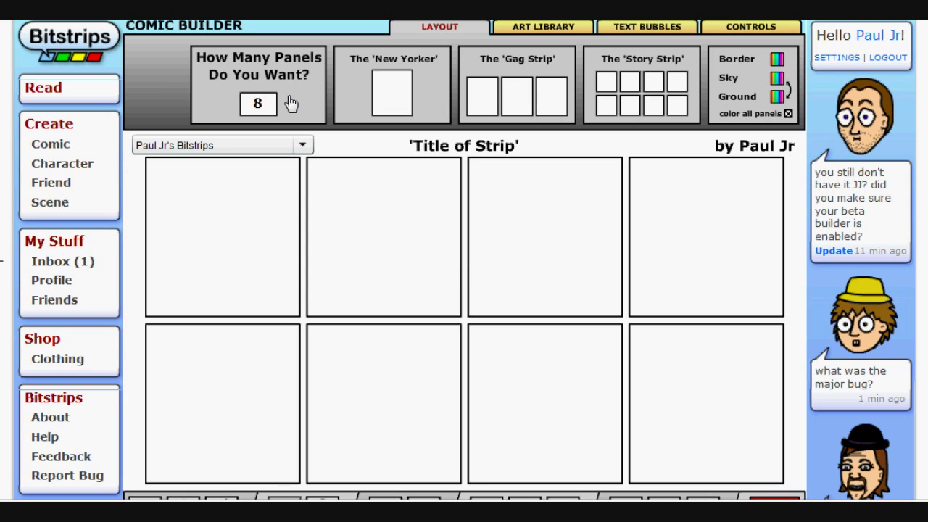
Set the number of panels to 1, then change it to 8
{"action": "left_click_drag", "start_coordinate": [265, 104], "coordinate": [243, 102]}
{"action": "type", "text": "1"}
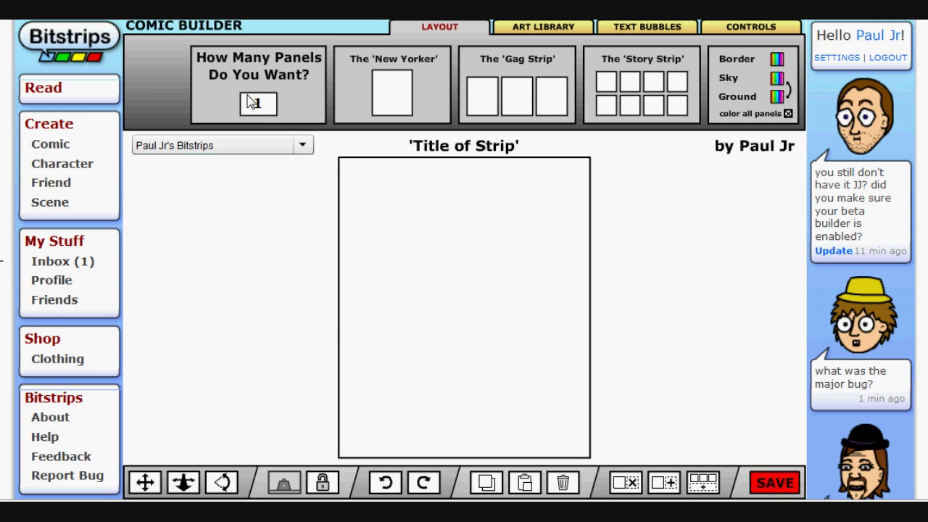
{"action": "left_click_drag", "start_coordinate": [264, 104], "coordinate": [234, 95]}
{"action": "type", "text": "8"}
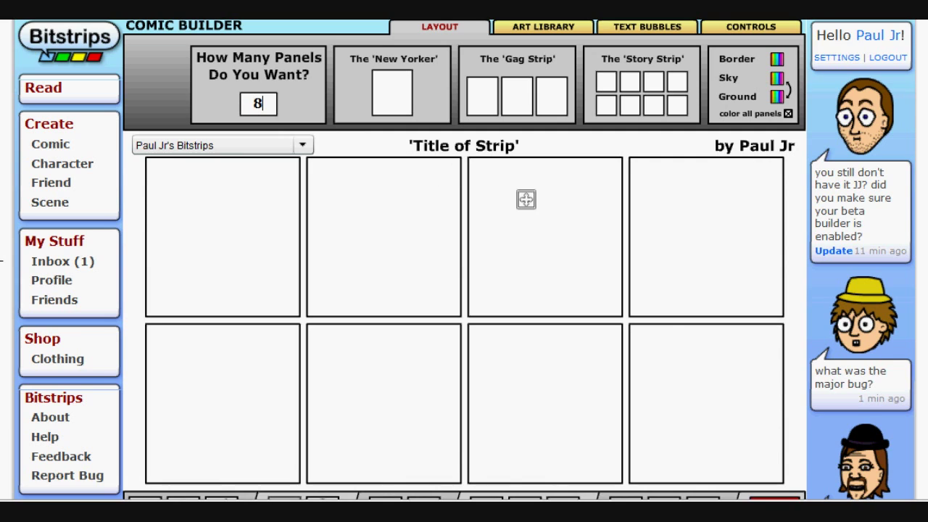
Remove the fourth panel from the strip's upper row
{"action": "scroll", "coordinate": [525, 199], "scroll_direction": "down", "scroll_amount": 1}
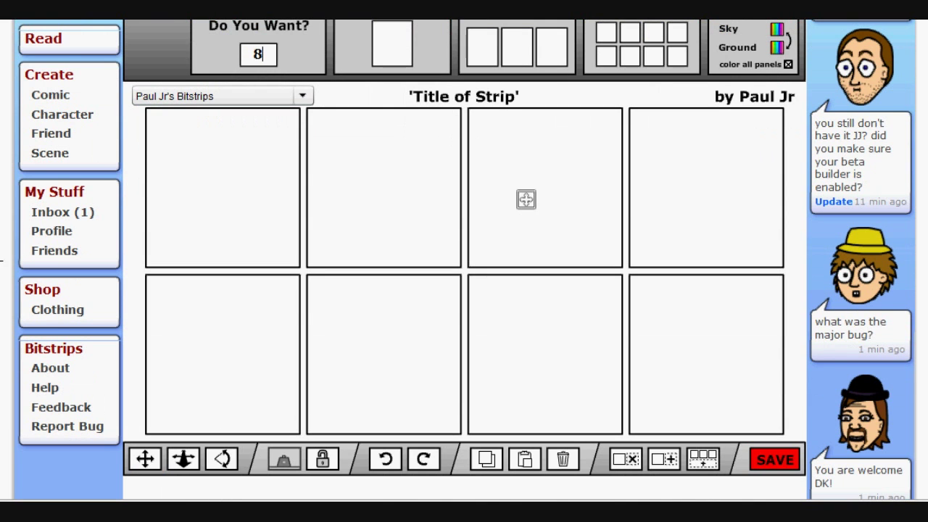
{"action": "scroll", "coordinate": [526, 199], "scroll_direction": "up", "scroll_amount": 1}
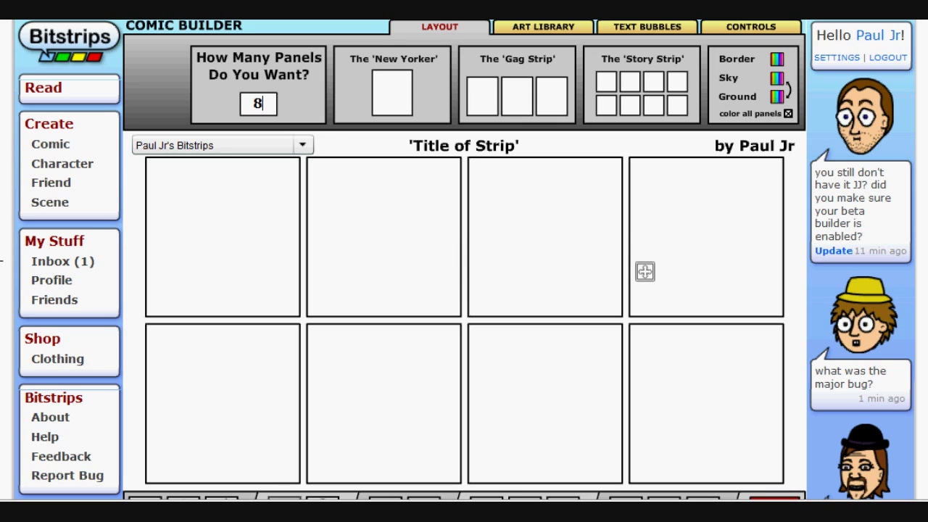
{"action": "left_click", "coordinate": [704, 268]}
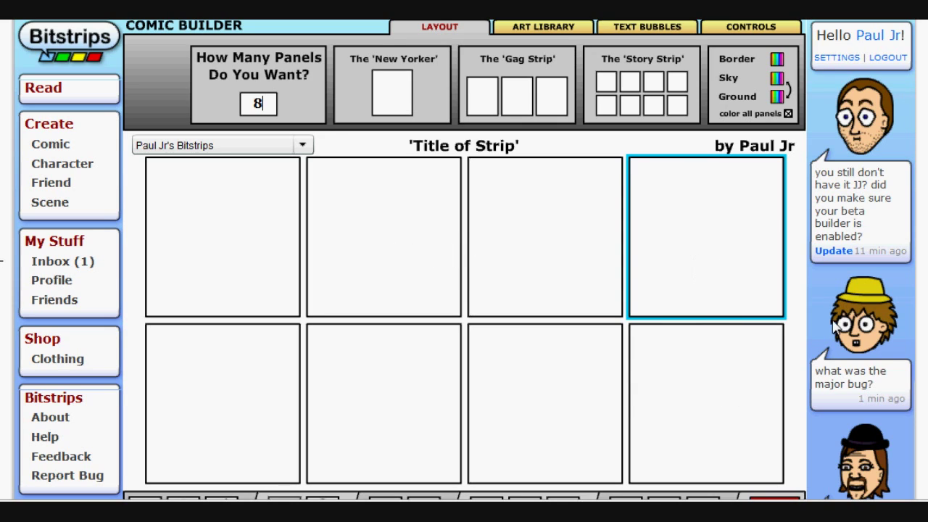
{"action": "scroll", "coordinate": [751, 302], "scroll_direction": "down", "scroll_amount": 1}
{"action": "scroll", "coordinate": [751, 252], "scroll_direction": "down", "scroll_amount": 2}
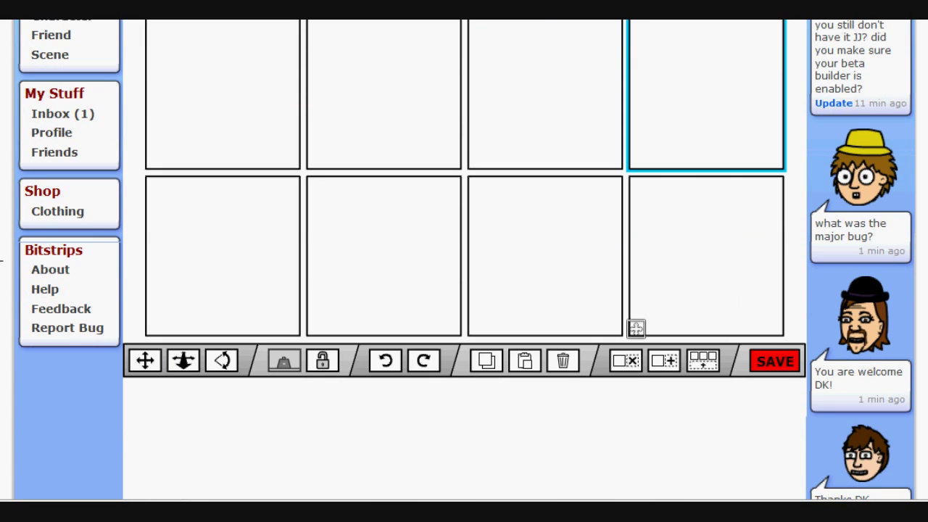
{"action": "scroll", "coordinate": [640, 384], "scroll_direction": "up", "scroll_amount": 1}
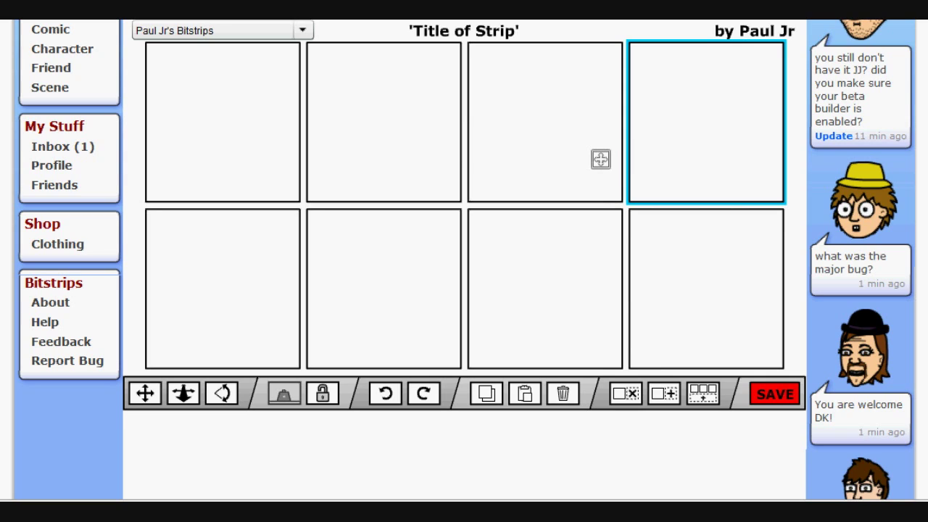
{"action": "left_click", "coordinate": [627, 395]}
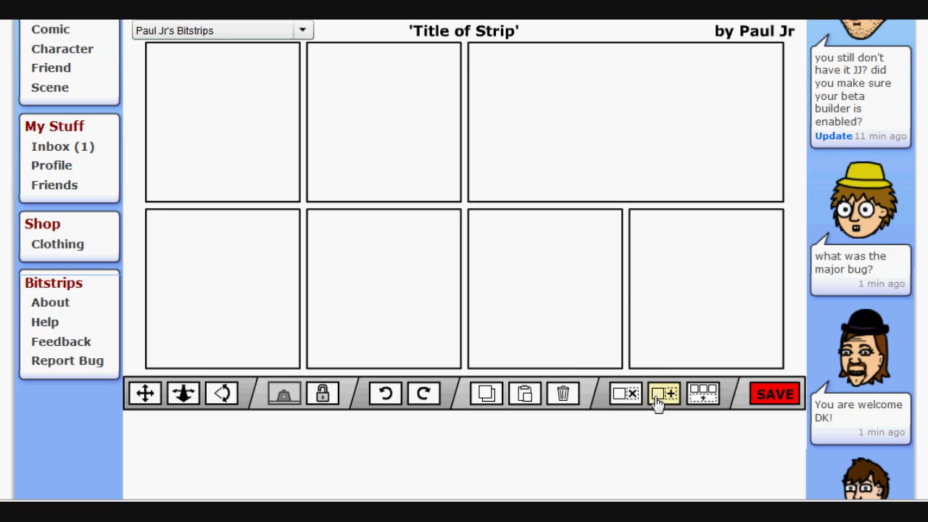
Add two panels after the wide third panel in the upper row
{"action": "left_click", "coordinate": [626, 184]}
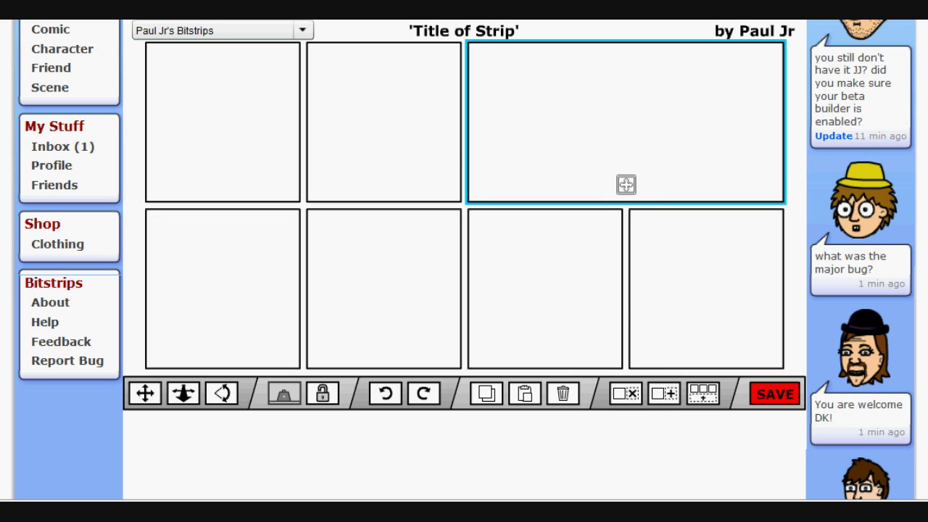
{"action": "left_click", "coordinate": [660, 397]}
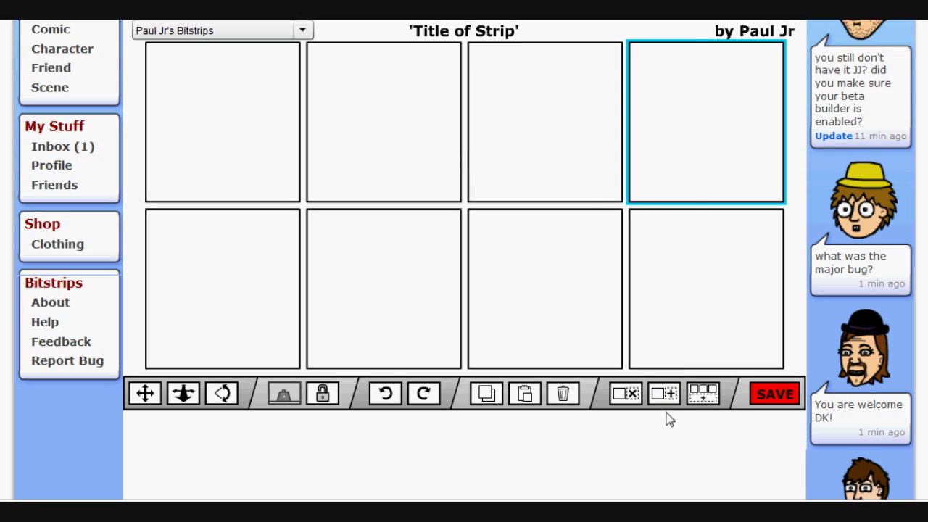
{"action": "left_click", "coordinate": [664, 399]}
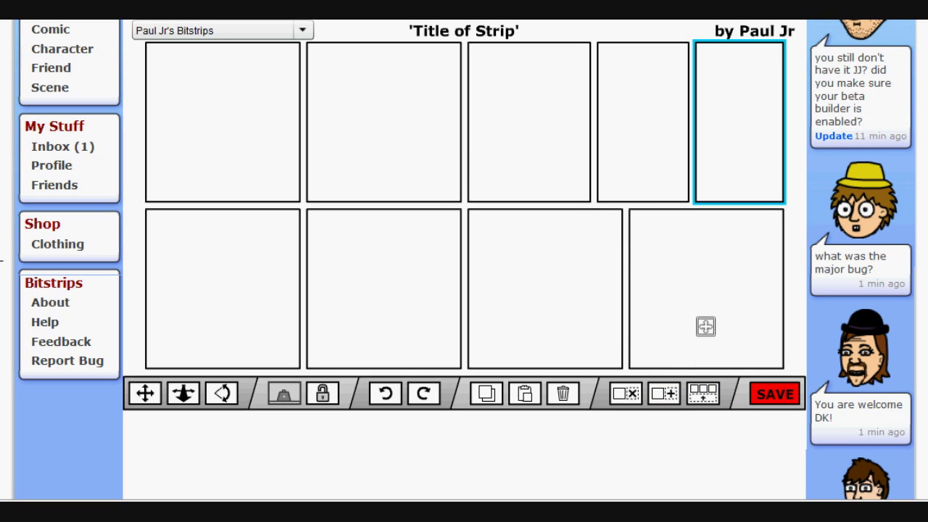
Remove the strip's lower row and add a new second row in its place
{"action": "left_click", "coordinate": [705, 326]}
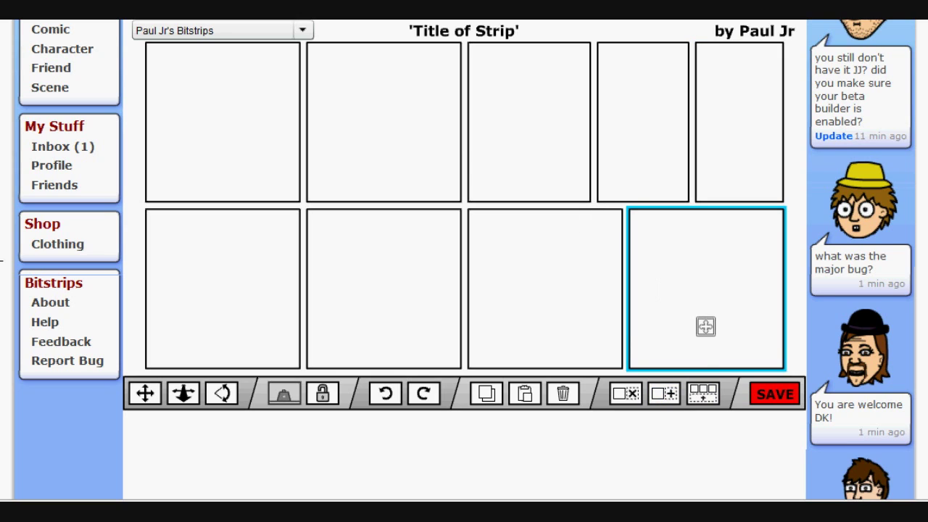
{"action": "left_click", "coordinate": [702, 400]}
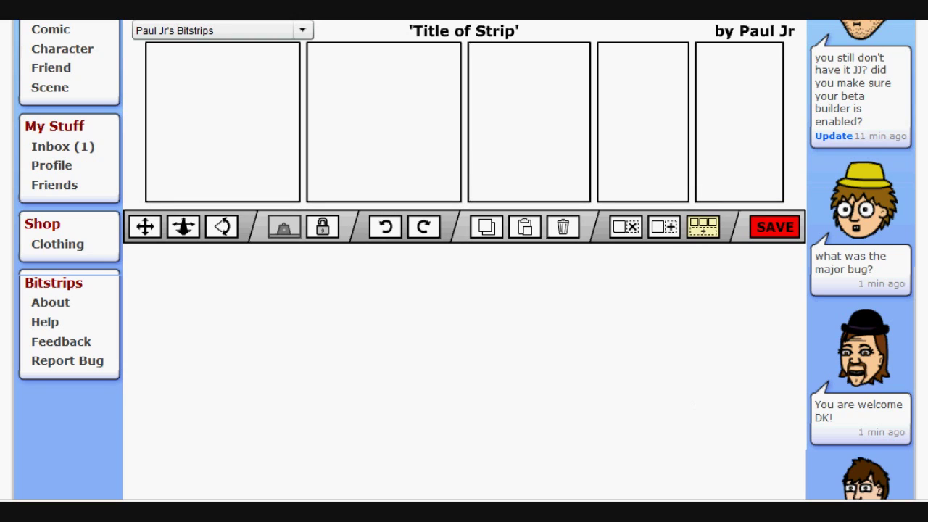
{"action": "left_click", "coordinate": [704, 227]}
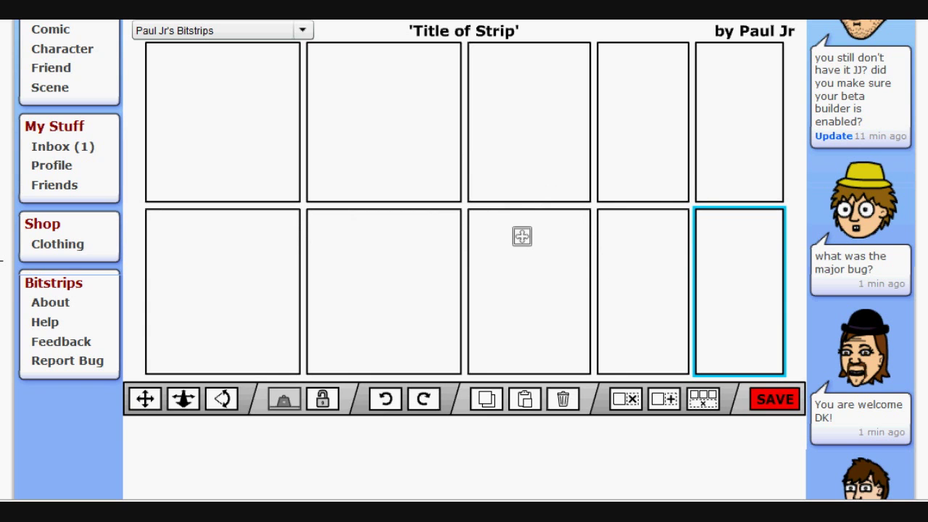
{"action": "scroll", "coordinate": [548, 252], "scroll_direction": "up", "scroll_amount": 3}
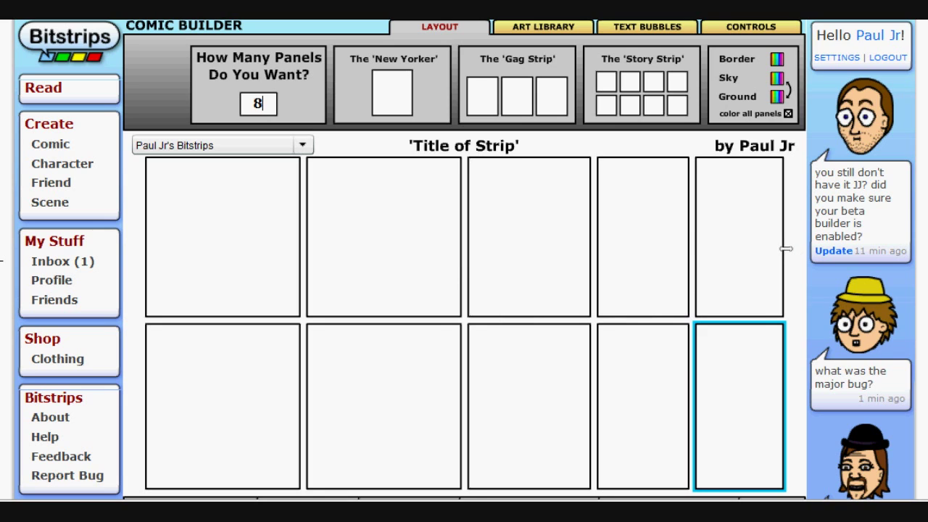
Narrow the two-row strip and switch to the single-panel 'New Yorker' layout
{"action": "left_click_drag", "start_coordinate": [786, 249], "coordinate": [721, 239]}
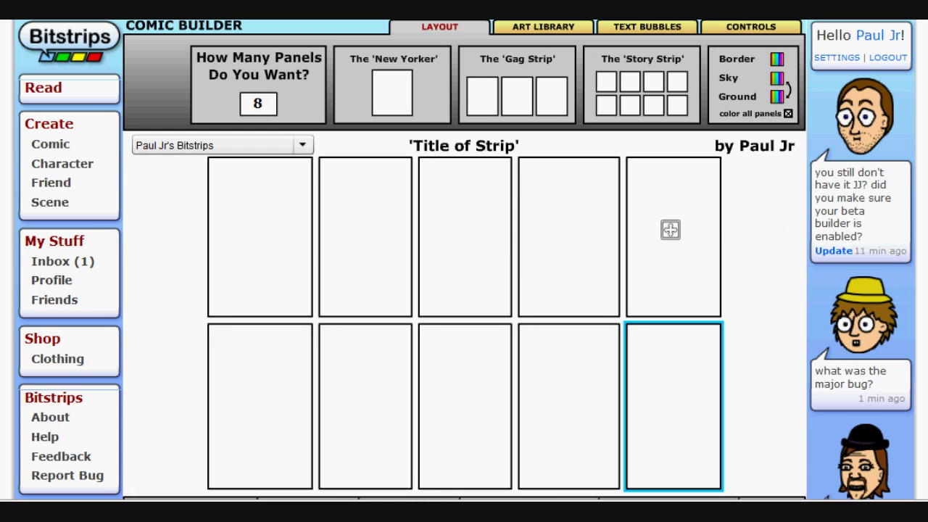
{"action": "left_click", "coordinate": [389, 105]}
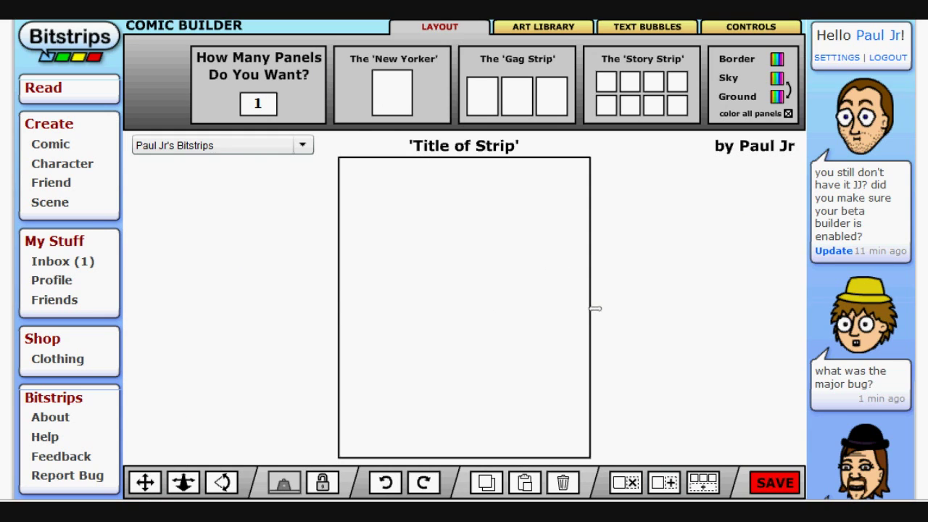
Resize the single panel: widen it, shorten it to a low banner, and stretch it down into a tall panel
{"action": "left_click_drag", "start_coordinate": [594, 308], "coordinate": [650, 324]}
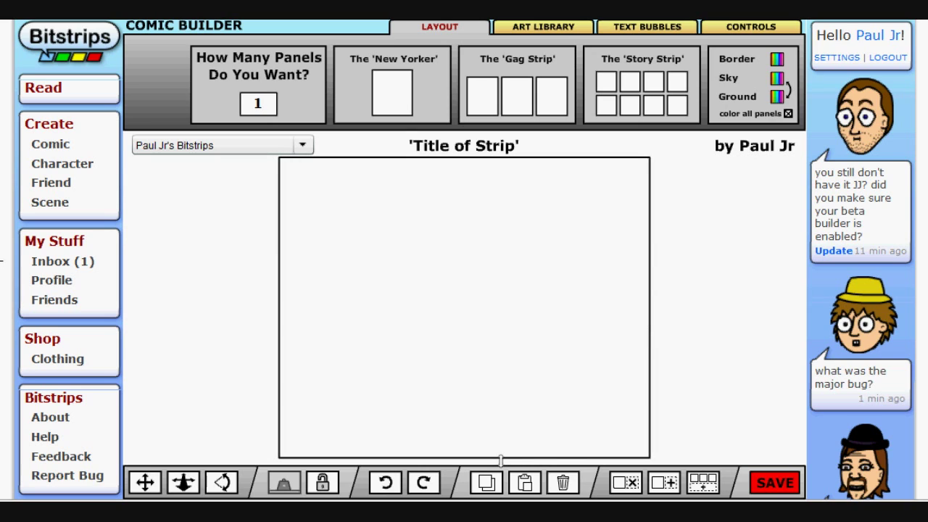
{"action": "left_click_drag", "start_coordinate": [501, 460], "coordinate": [472, 230]}
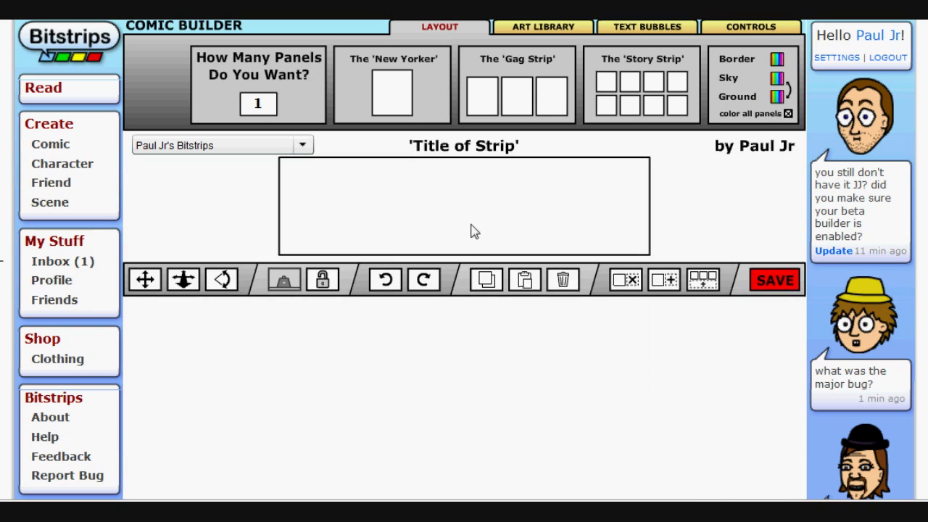
{"action": "left_click_drag", "start_coordinate": [470, 263], "coordinate": [501, 491]}
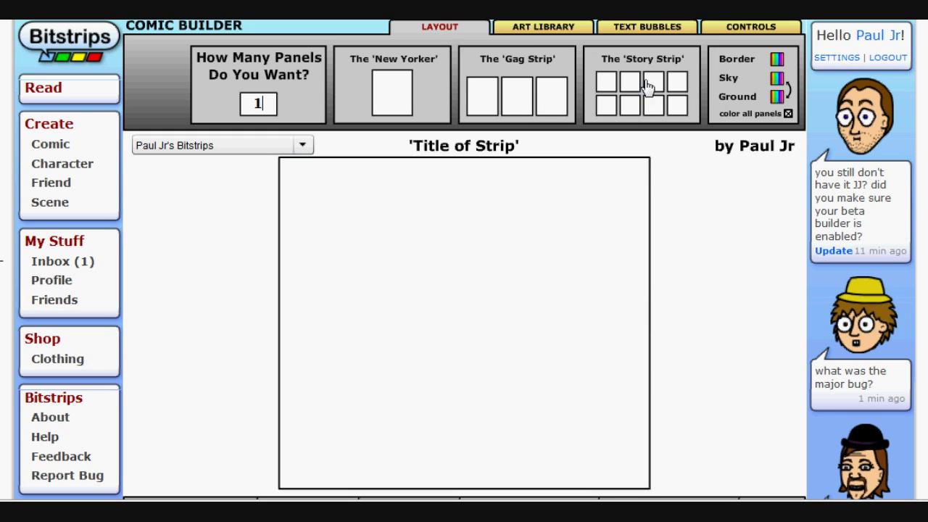
Set the strip's border colour to red and select the panel
{"action": "left_click", "coordinate": [777, 64]}
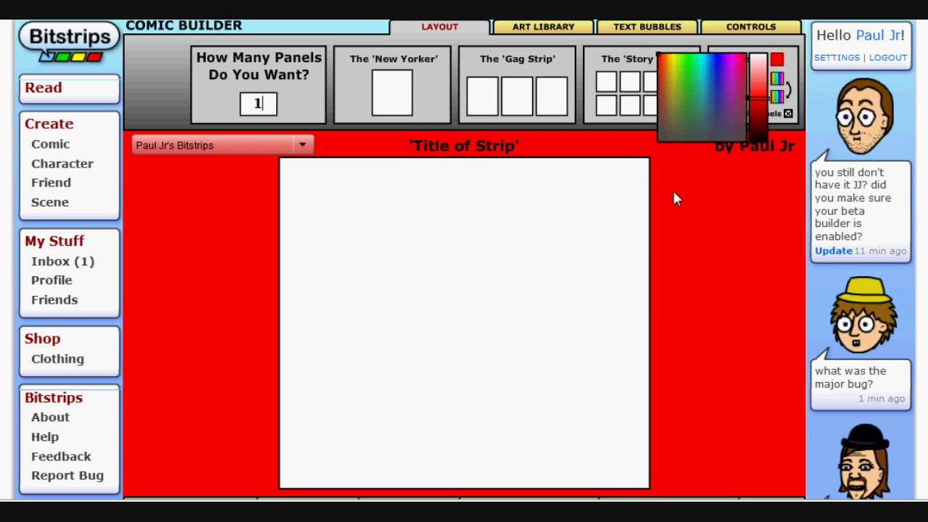
{"action": "left_click", "coordinate": [712, 238]}
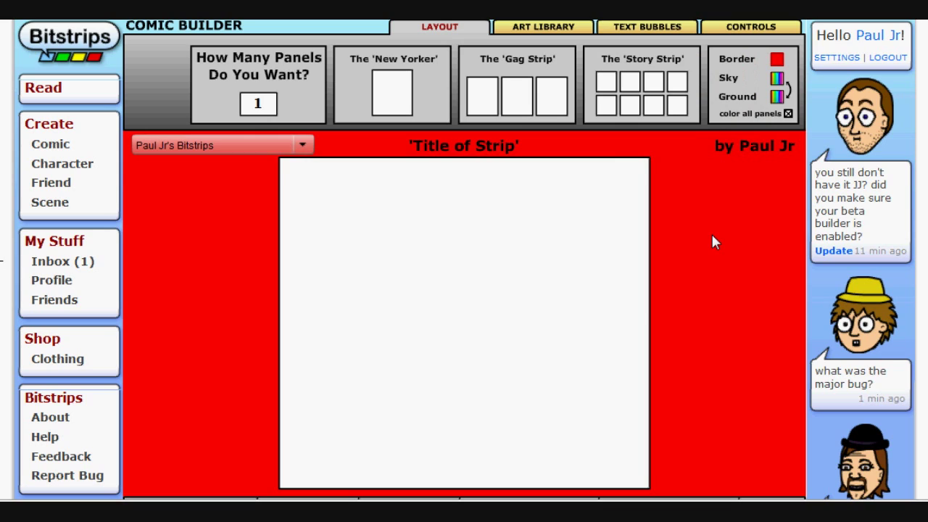
{"action": "left_click", "coordinate": [777, 82]}
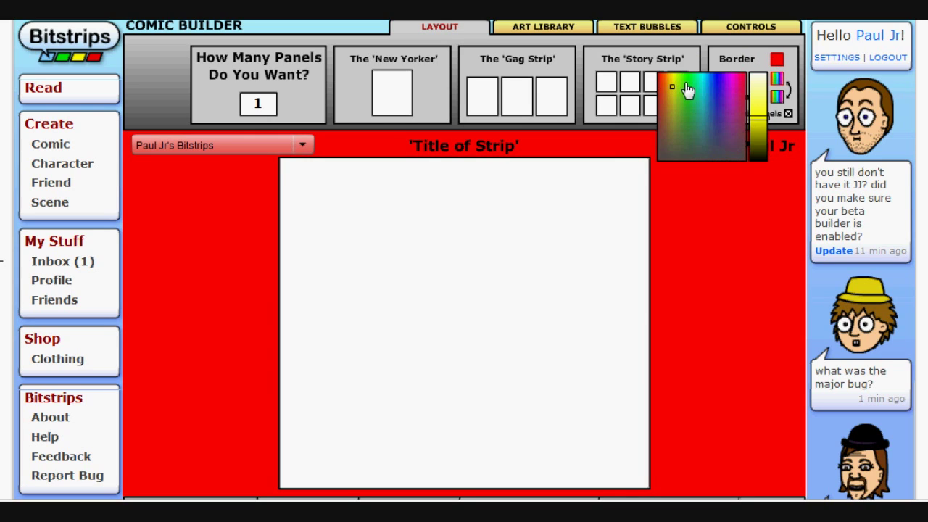
{"action": "left_click", "coordinate": [530, 255]}
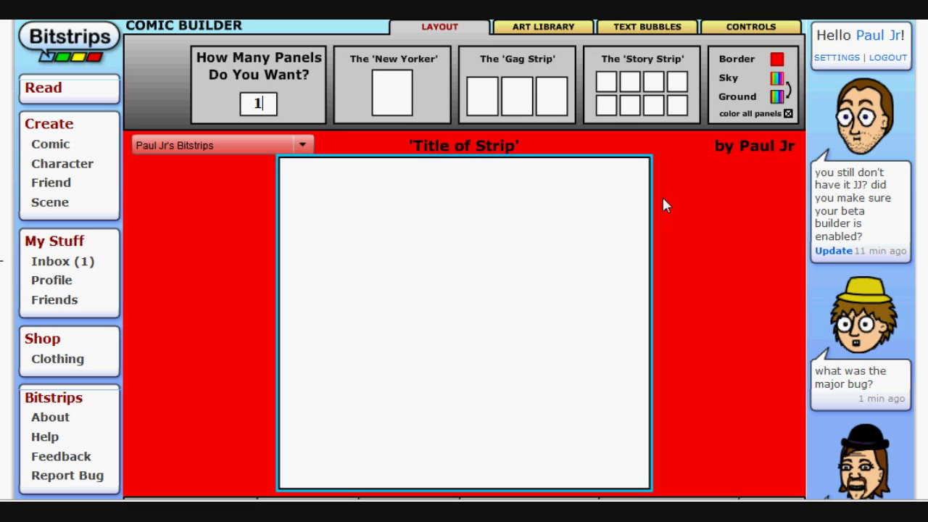
Set the selected panel's sky colour to bright green, and change it to blue
{"action": "left_click", "coordinate": [777, 80]}
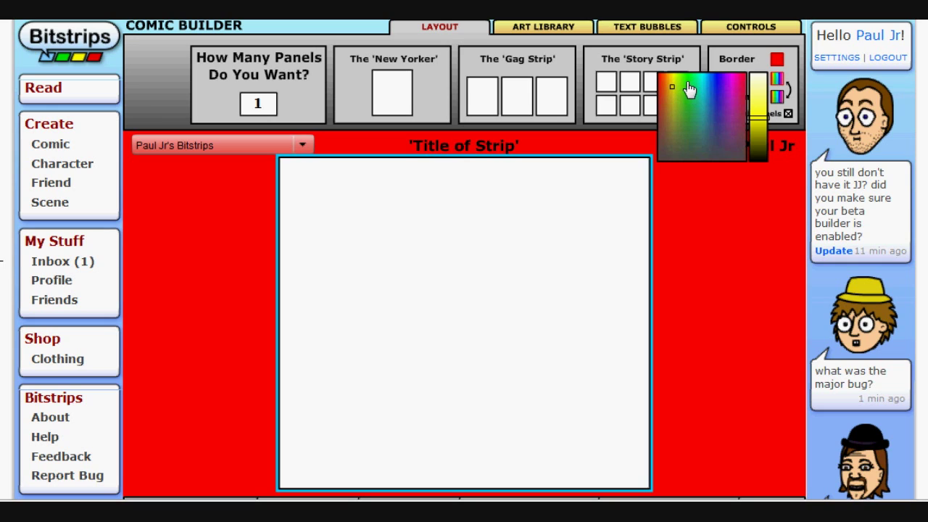
{"action": "left_click_drag", "start_coordinate": [684, 94], "coordinate": [687, 56]}
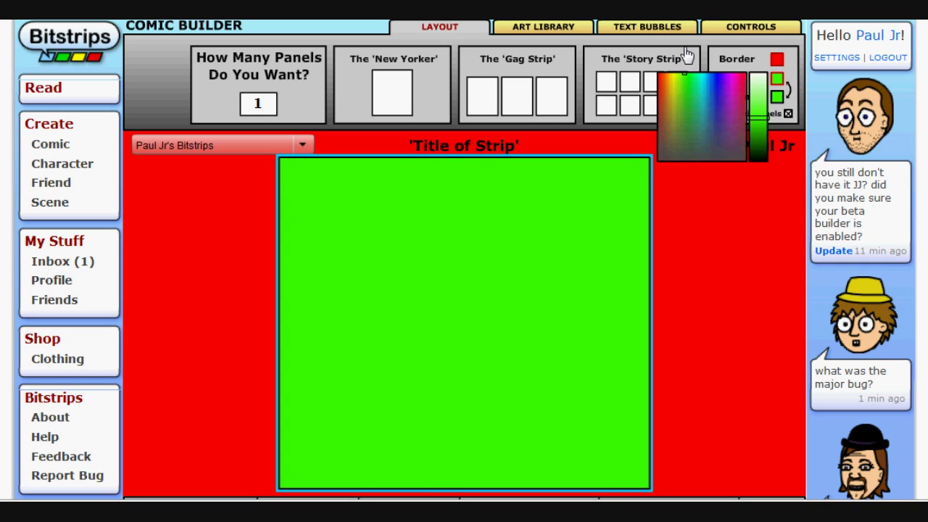
{"action": "left_click", "coordinate": [699, 230]}
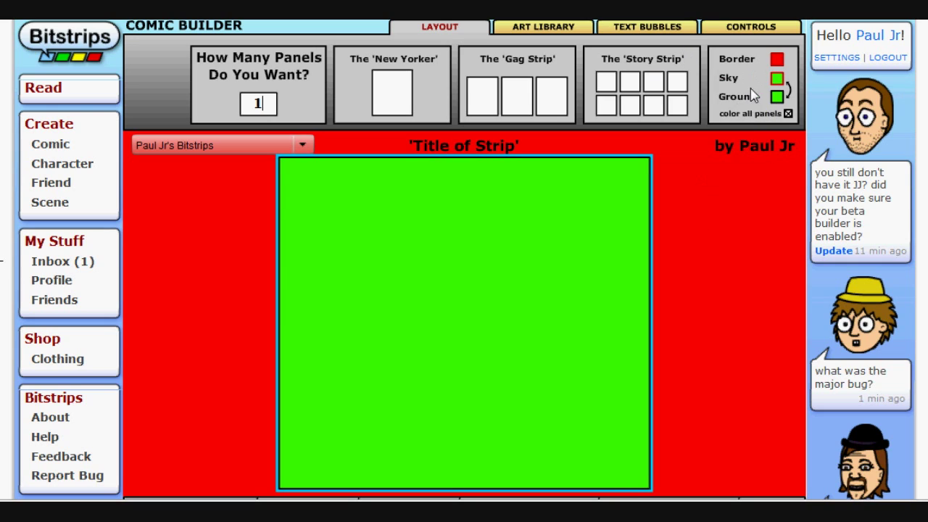
{"action": "left_click", "coordinate": [777, 78]}
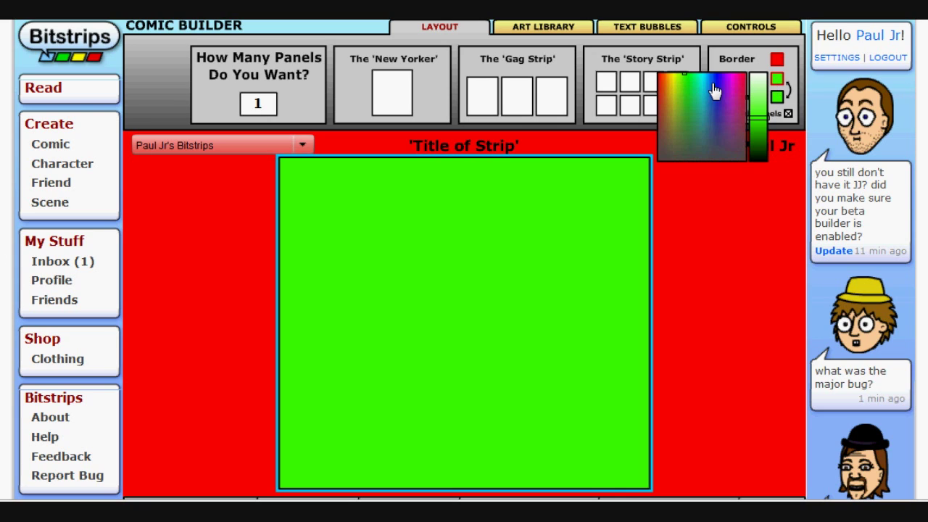
{"action": "left_click_drag", "start_coordinate": [719, 87], "coordinate": [714, 56]}
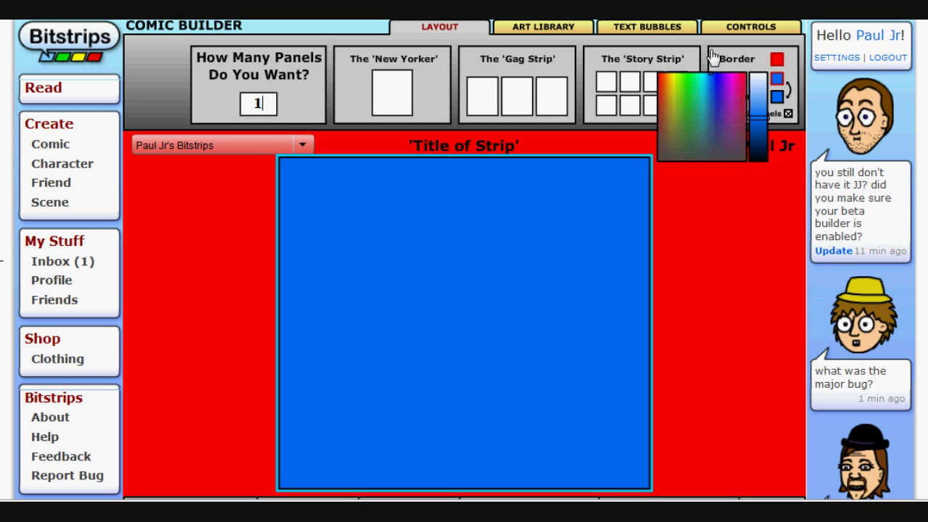
{"action": "left_click", "coordinate": [774, 190]}
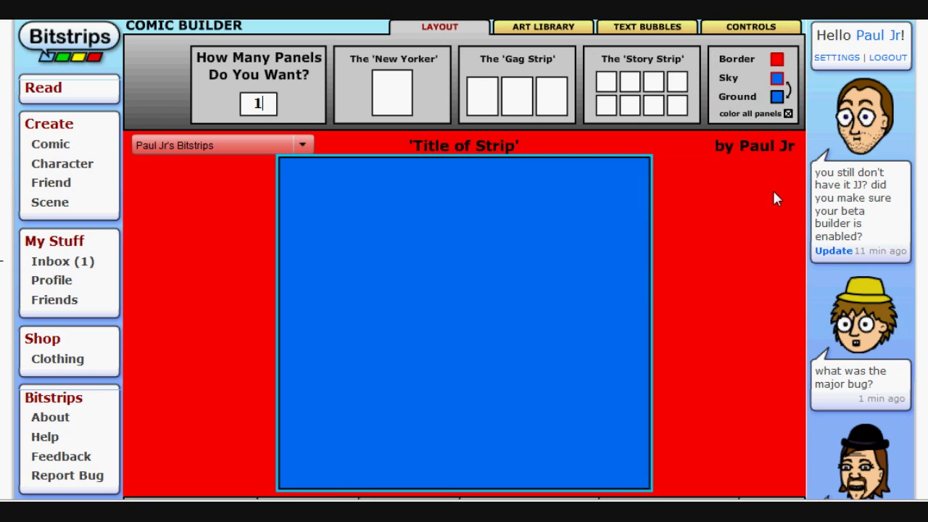
Set the panel's ground colour to yellow-green, and change it to bright green
{"action": "left_click", "coordinate": [777, 102]}
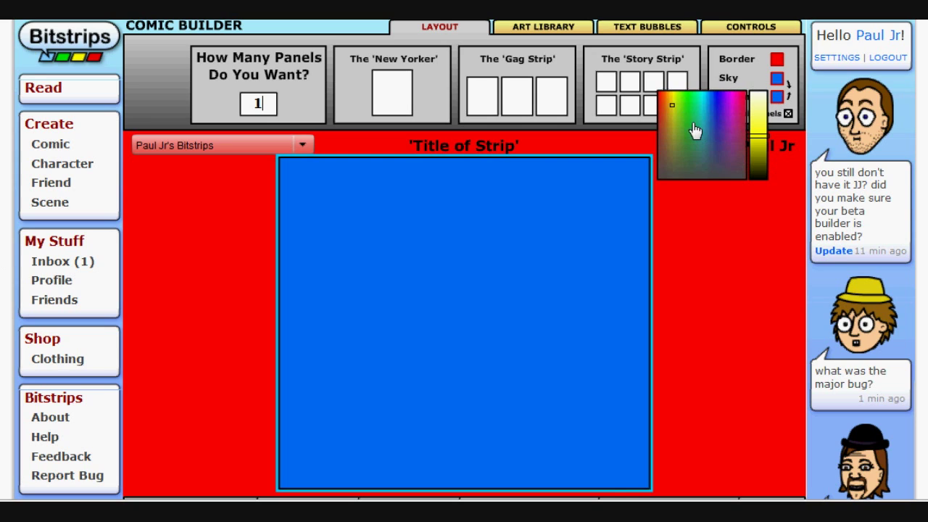
{"action": "left_click", "coordinate": [686, 97]}
{"action": "left_click", "coordinate": [680, 93]}
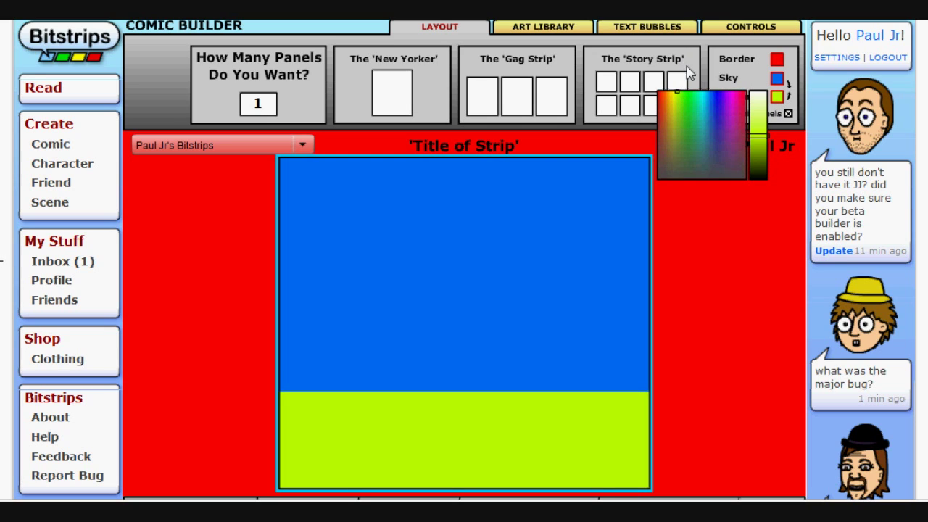
{"action": "left_click", "coordinate": [692, 91]}
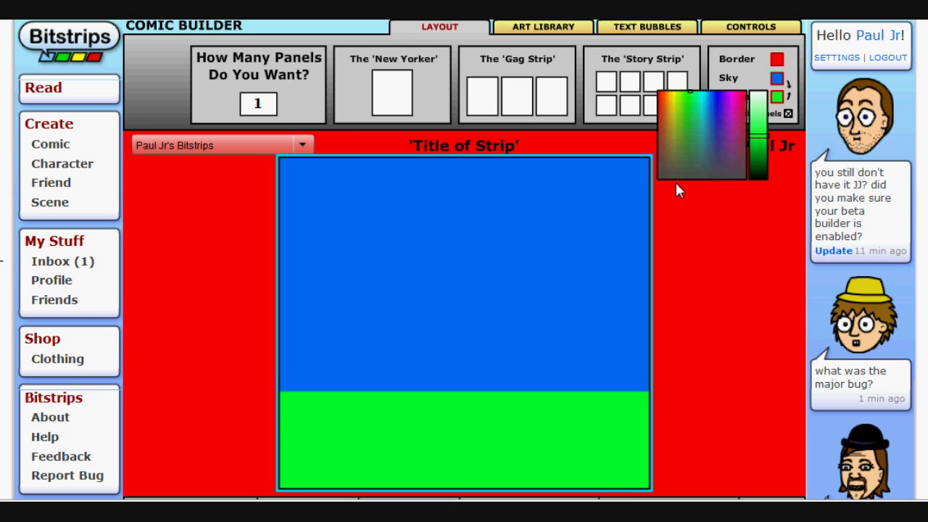
{"action": "left_click", "coordinate": [676, 225]}
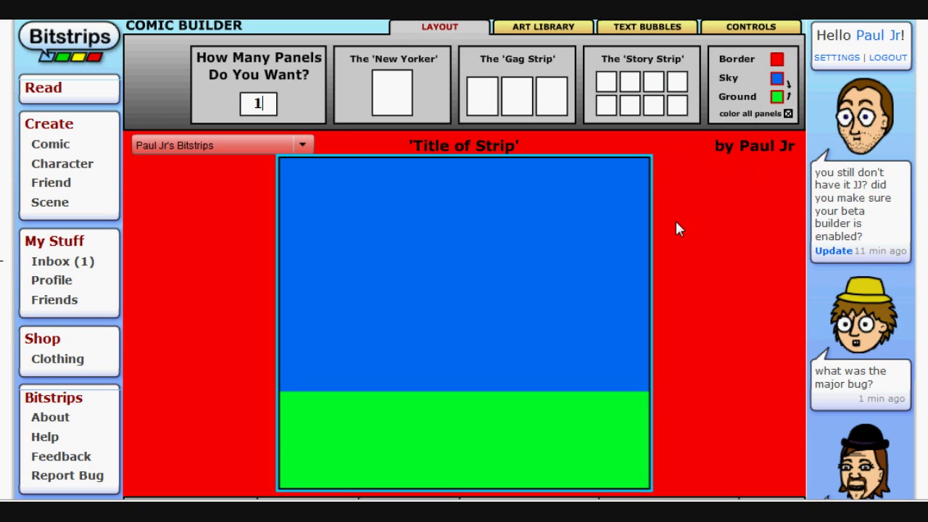
Switch to the three-panel 'Gag Strip' layout and give all panels a blue sky
{"action": "left_click", "coordinate": [531, 95]}
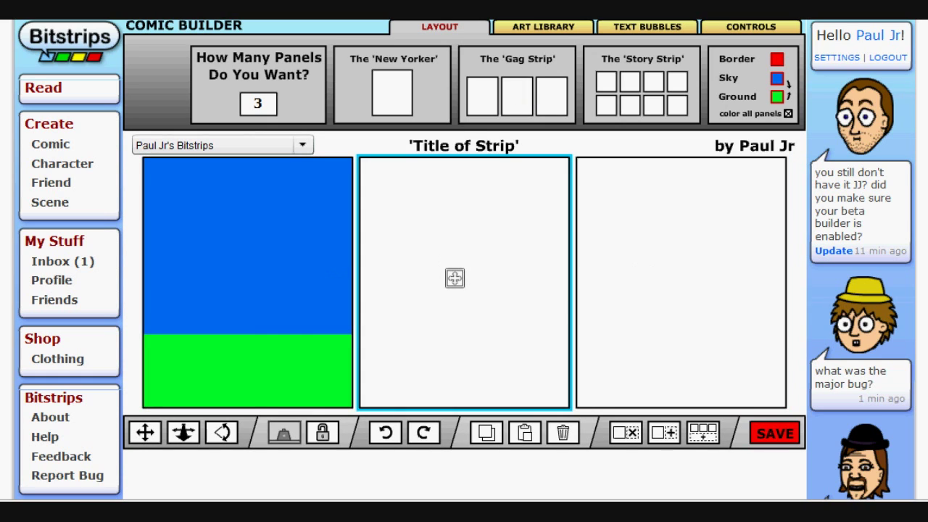
{"action": "left_click", "coordinate": [776, 80]}
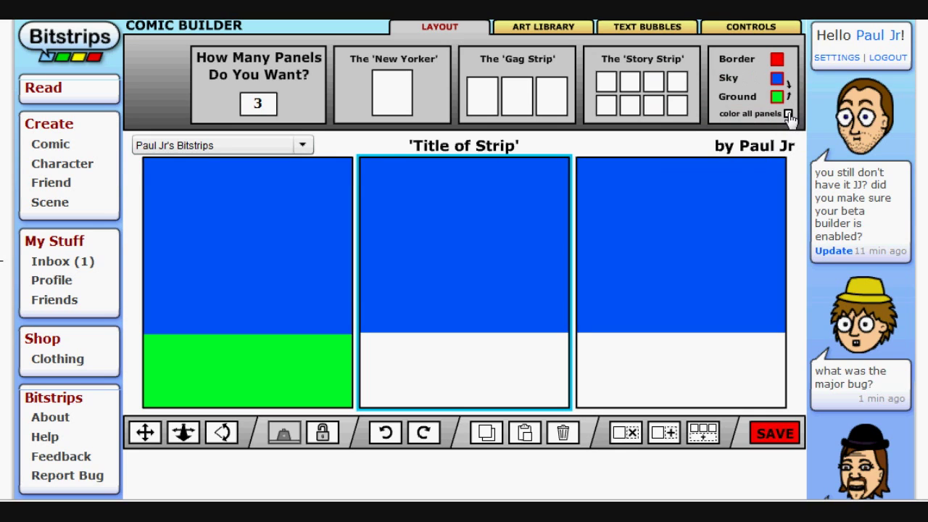
Turn off colouring of all panels and set only the third panel's sky to purple
{"action": "left_click", "coordinate": [744, 182]}
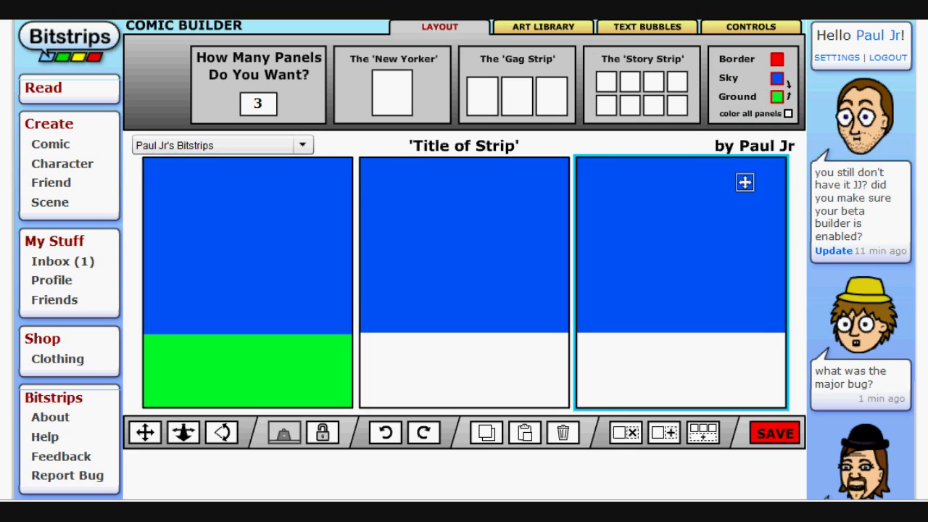
{"action": "left_click", "coordinate": [776, 78]}
{"action": "left_click", "coordinate": [729, 82]}
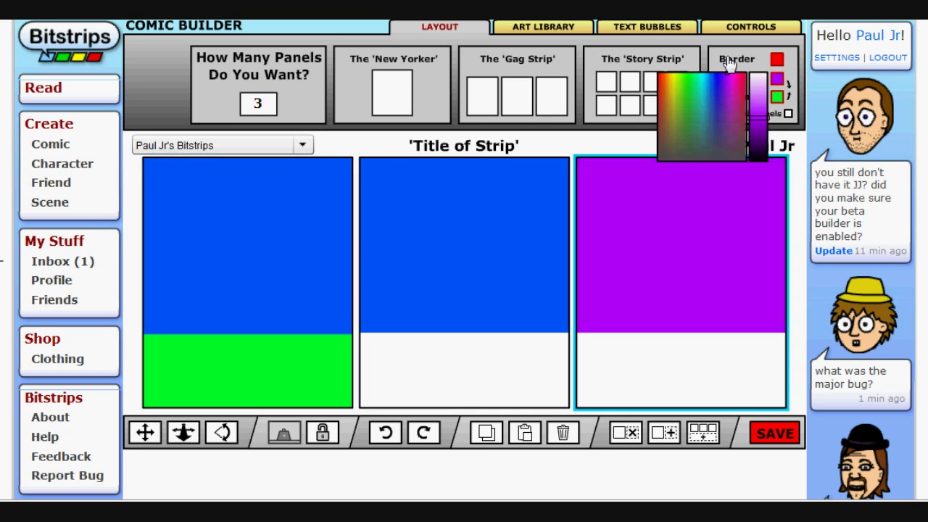
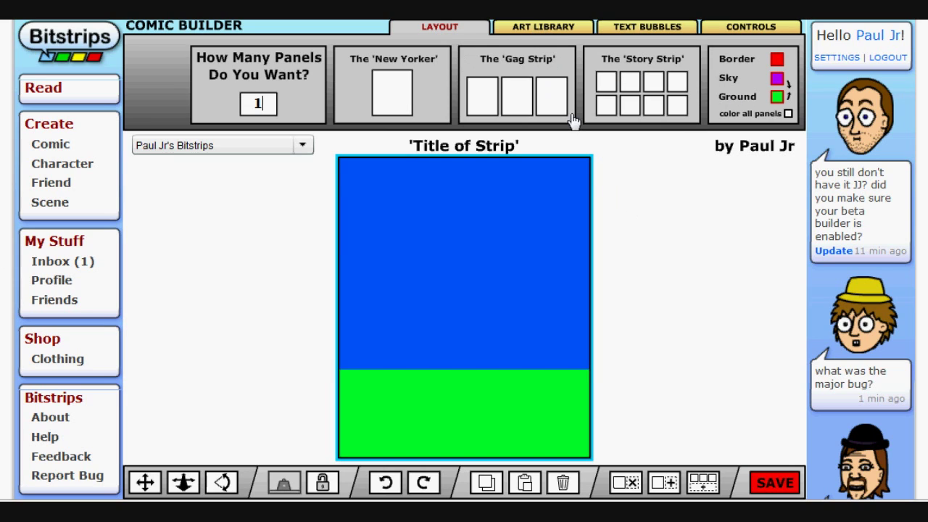
Browse the Art Library's characters and scenes, and place the sunset beach scene in the panel
{"action": "left_click", "coordinate": [549, 31]}
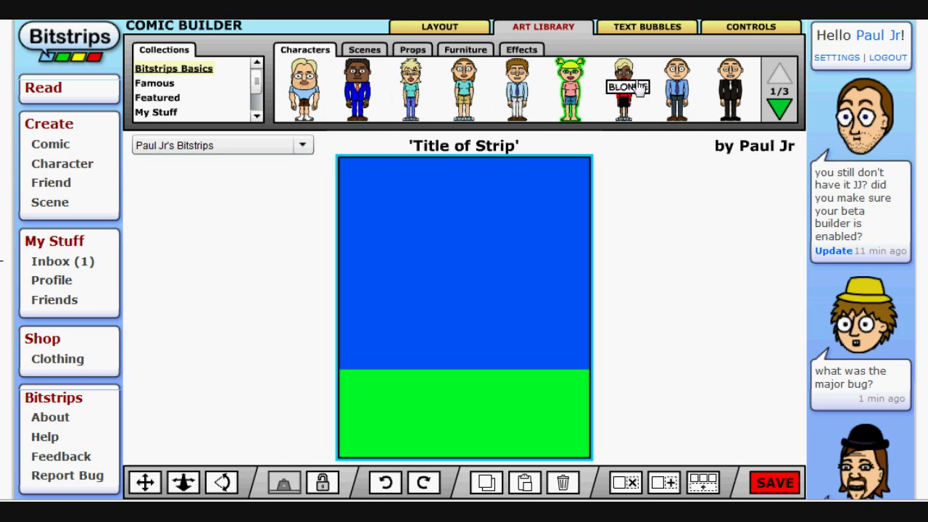
{"action": "left_click", "coordinate": [776, 109]}
{"action": "left_click", "coordinate": [779, 80]}
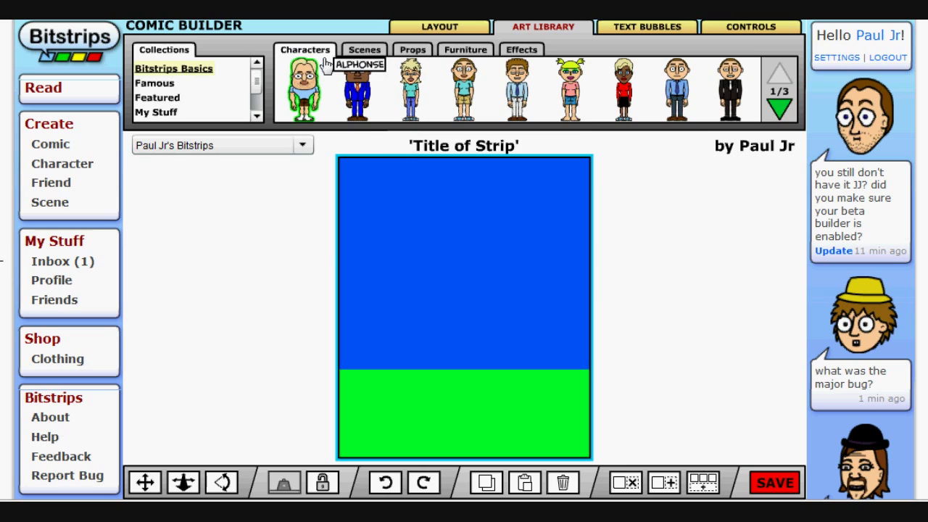
{"action": "left_click", "coordinate": [366, 53]}
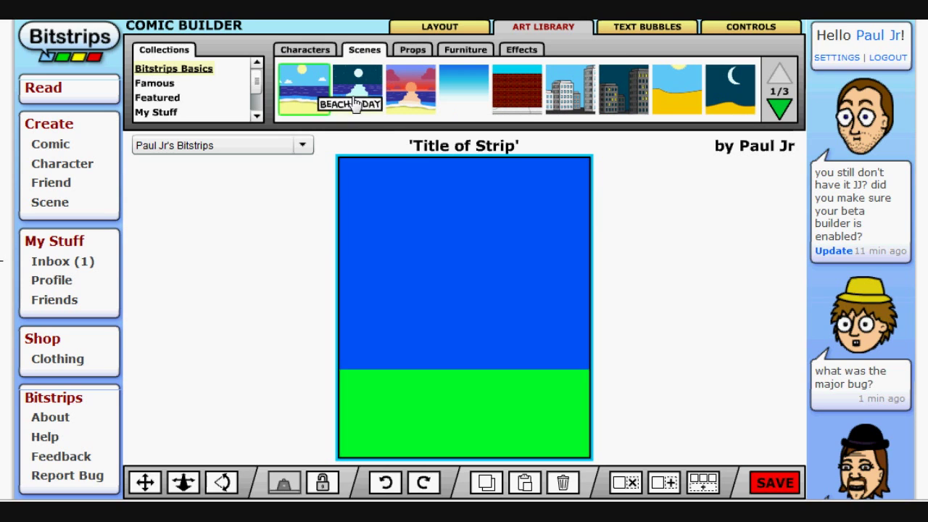
{"action": "left_click_drag", "start_coordinate": [412, 97], "coordinate": [466, 290]}
{"action": "left_click_drag", "start_coordinate": [524, 329], "coordinate": [549, 350]}
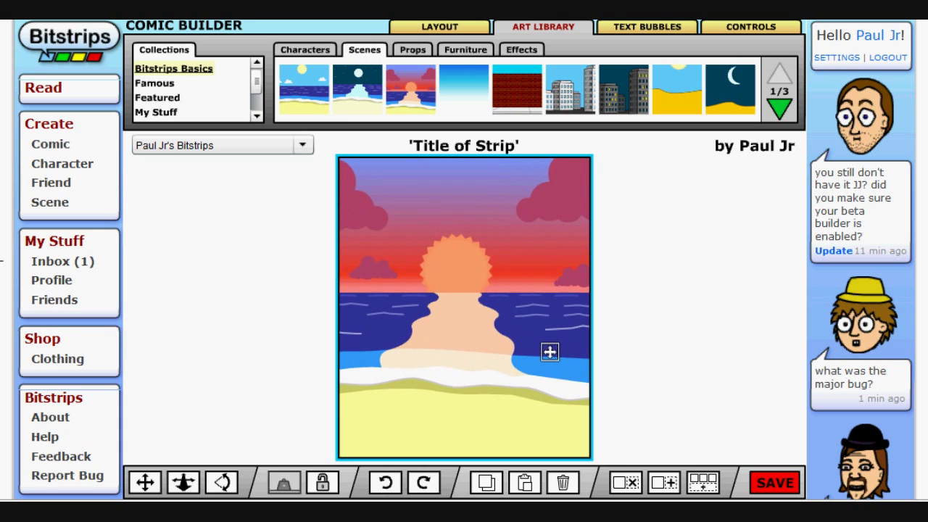
Find the meat drumstick among the Bitstrips Basics props and place it on the sand near the panel's lower right corner
{"action": "left_click", "coordinate": [413, 50]}
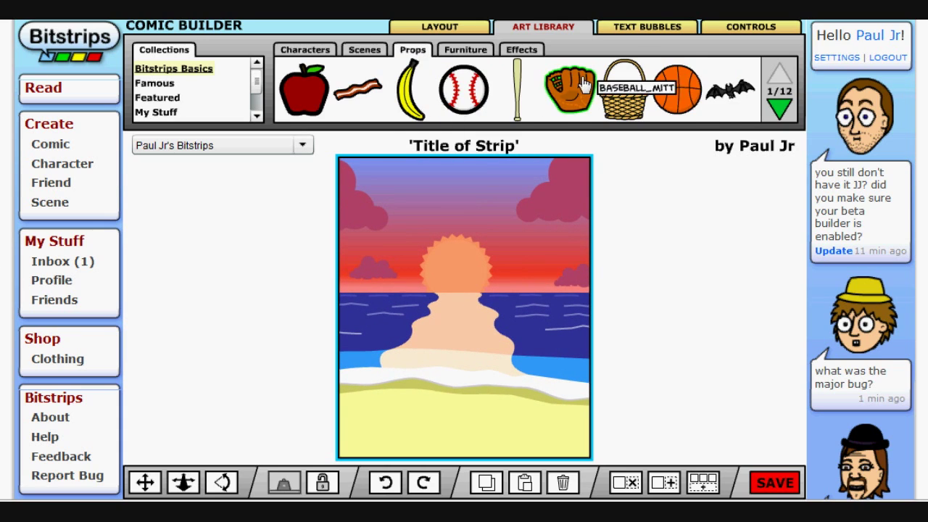
{"action": "left_click", "coordinate": [780, 109]}
{"action": "left_click", "coordinate": [780, 108]}
{"action": "left_click", "coordinate": [780, 109]}
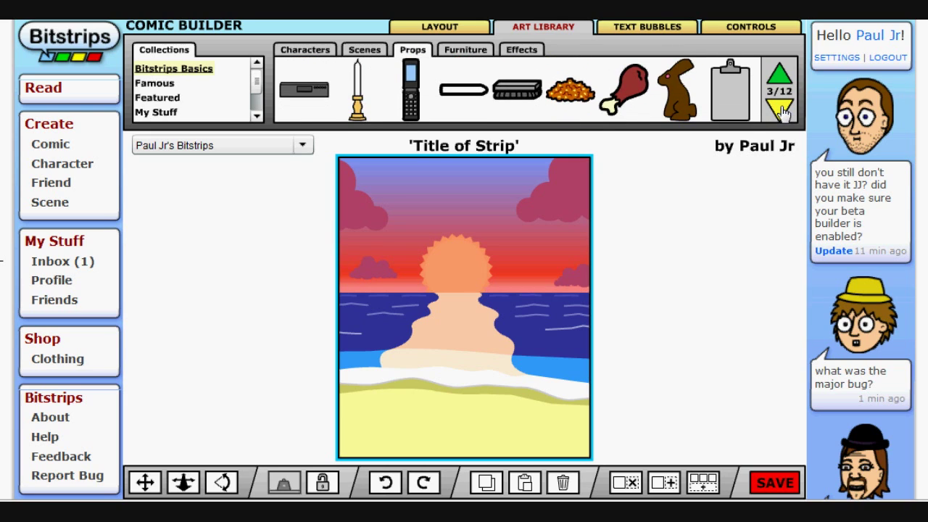
{"action": "left_click", "coordinate": [779, 74]}
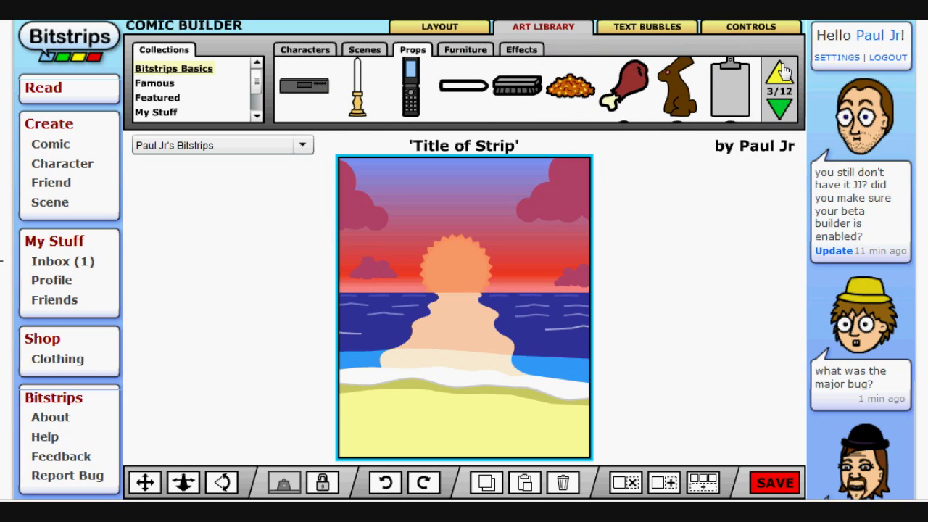
{"action": "left_click_drag", "start_coordinate": [641, 95], "coordinate": [561, 415]}
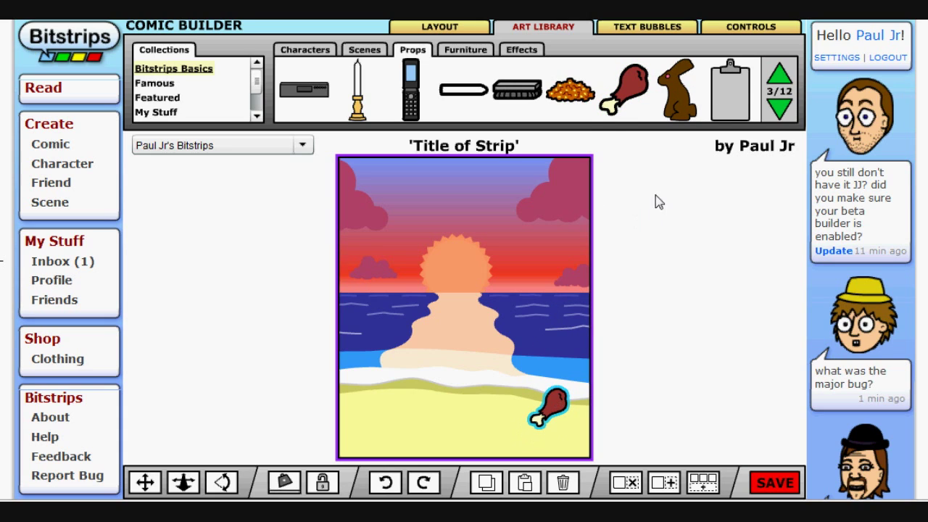
Add the green bush from the furniture at the panel's lower left corner and the exclamation effect just above the sun
{"action": "left_click", "coordinate": [466, 51]}
{"action": "left_click_drag", "start_coordinate": [464, 90], "coordinate": [364, 375]}
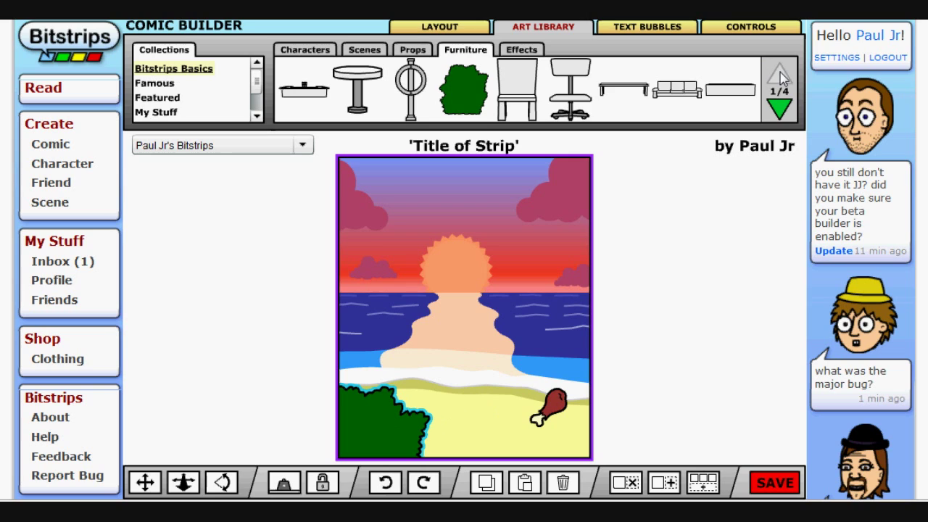
{"action": "left_click", "coordinate": [518, 54]}
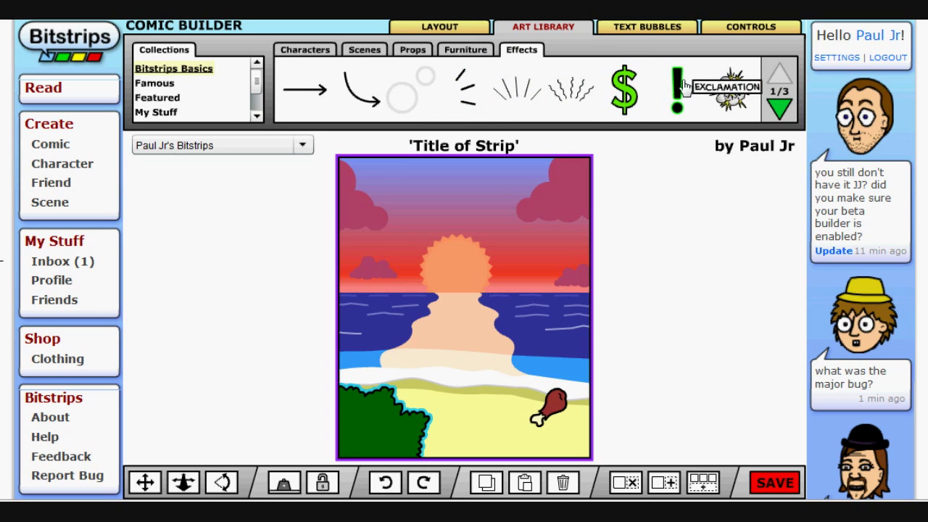
{"action": "left_click_drag", "start_coordinate": [685, 86], "coordinate": [435, 230]}
Place the blonde pigtailed girl from the Bitstrips Basics characters on the beach, centred along the panel's lower edge
{"action": "left_click", "coordinate": [323, 52]}
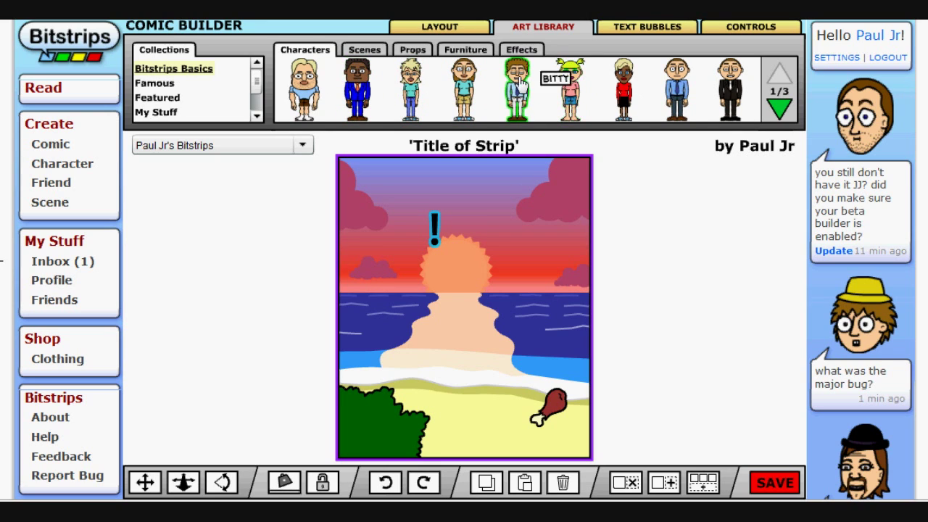
{"action": "left_click_drag", "start_coordinate": [570, 86], "coordinate": [462, 330]}
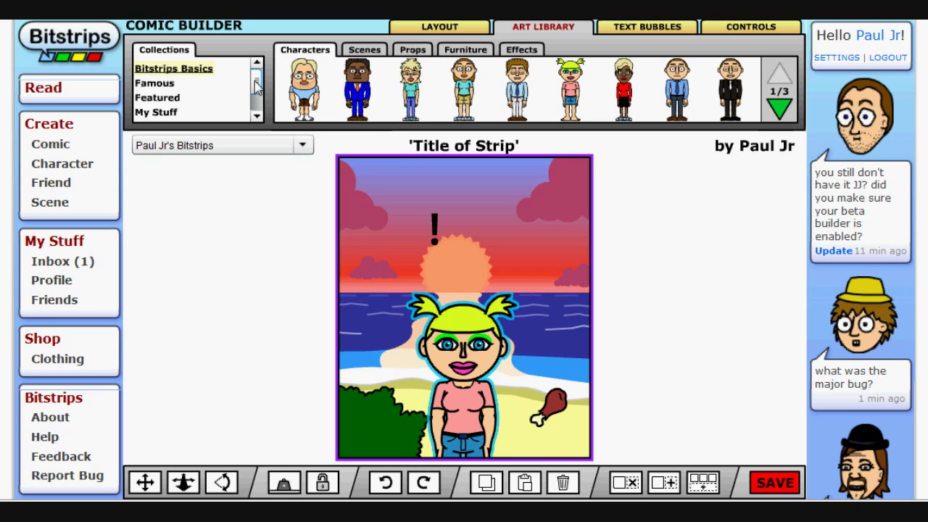
Look through the characters available in the Famous and Featured collections of the Art Library
{"action": "left_click", "coordinate": [153, 85]}
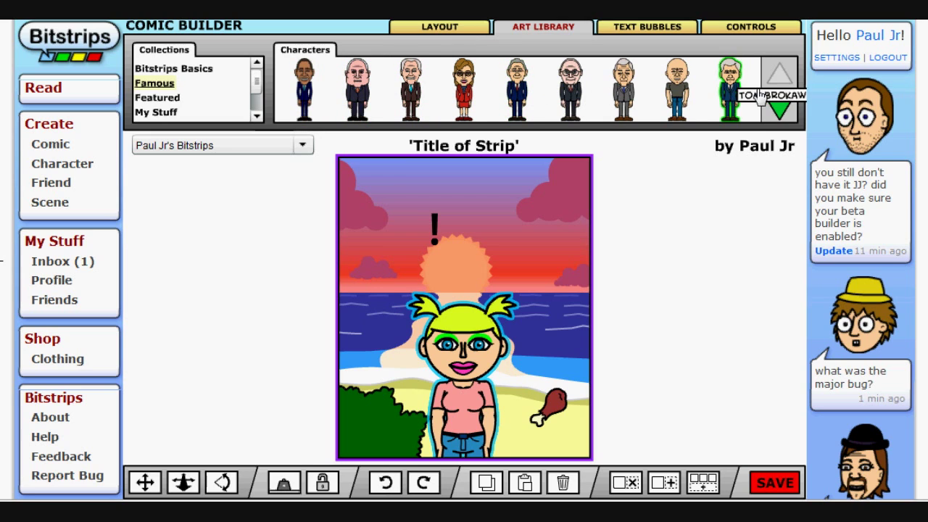
{"action": "left_click", "coordinate": [777, 105]}
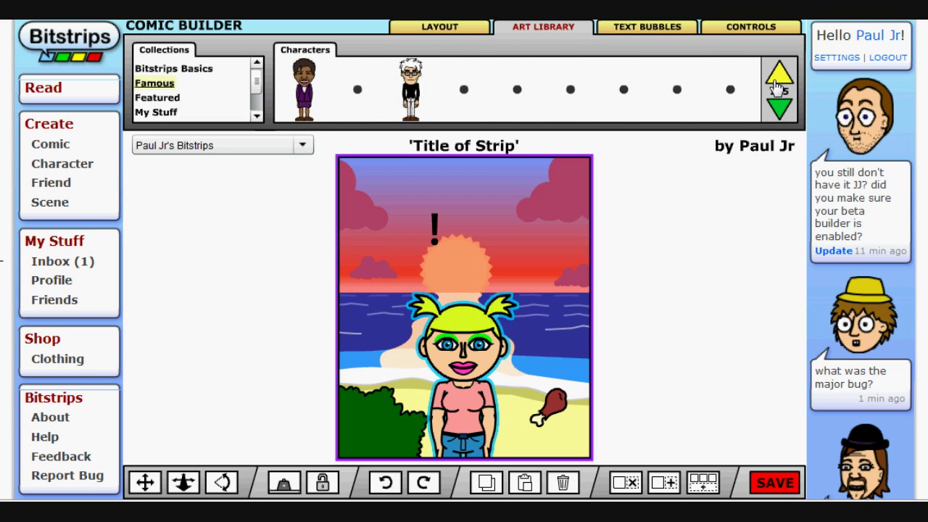
{"action": "left_click", "coordinate": [777, 88]}
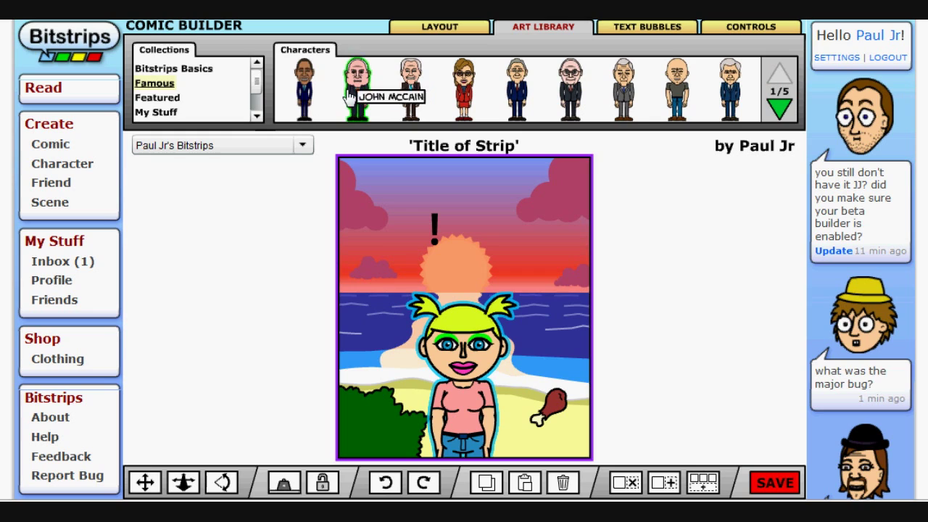
{"action": "left_click", "coordinate": [155, 98]}
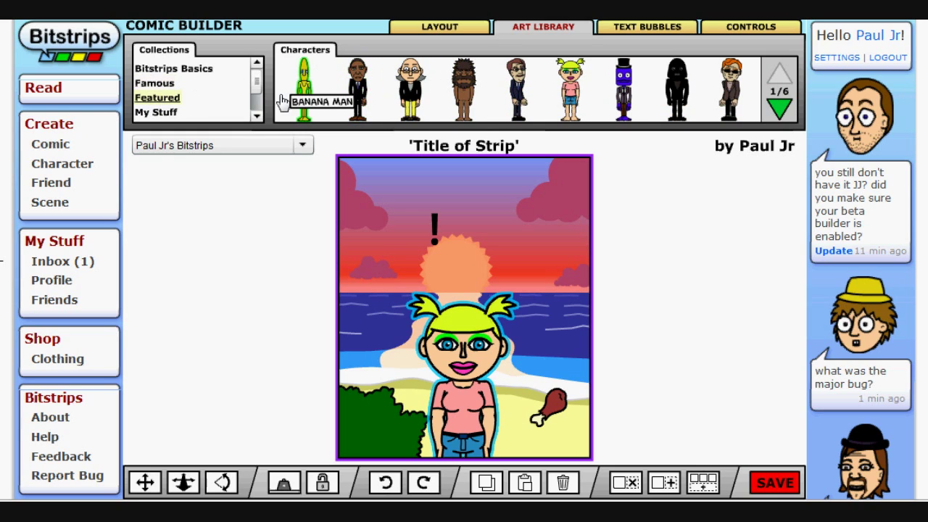
{"action": "left_click", "coordinate": [779, 109]}
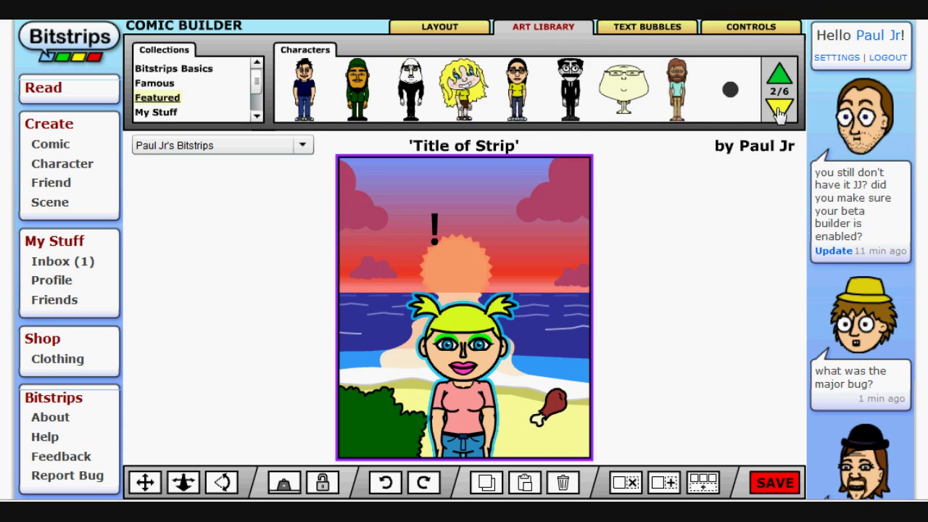
{"action": "left_click", "coordinate": [780, 109]}
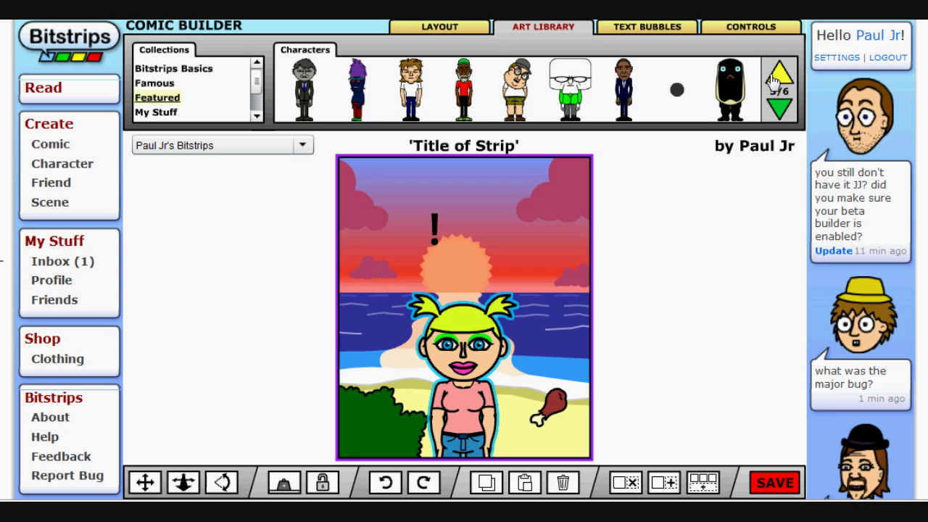
{"action": "left_click", "coordinate": [776, 86]}
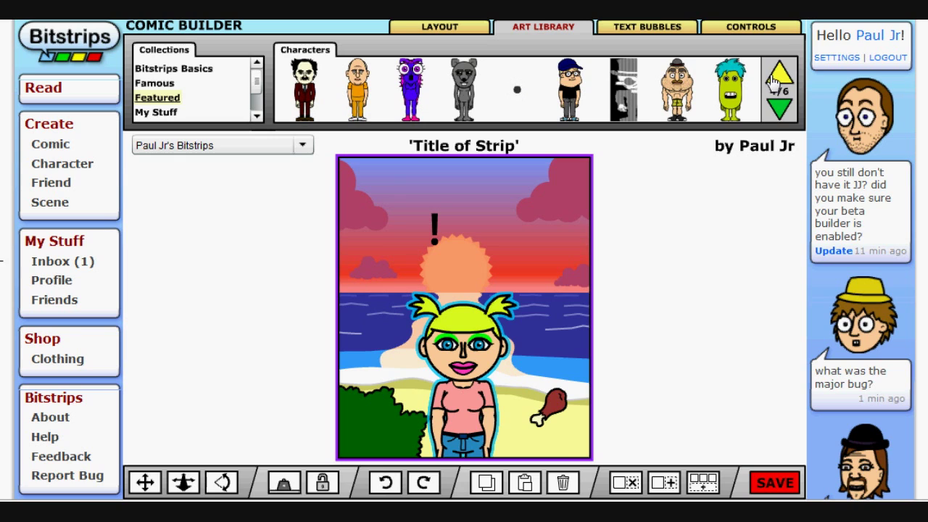
{"action": "left_click", "coordinate": [775, 84]}
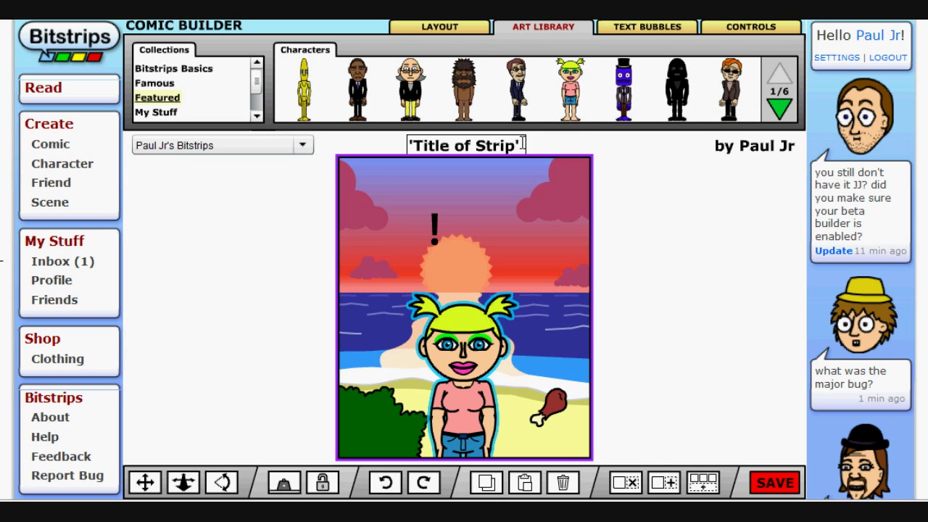
Look through the characters and scenes saved in the My Stuff collection
{"action": "left_click", "coordinate": [150, 114]}
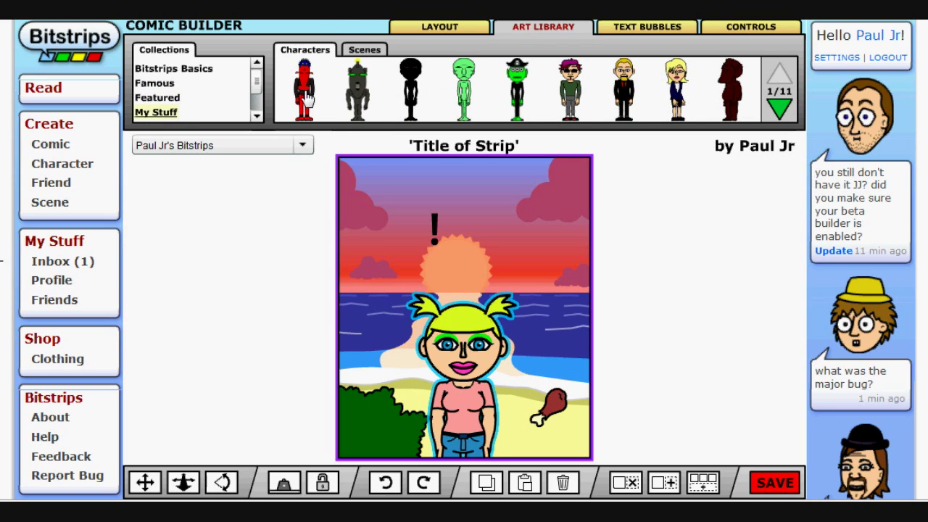
{"action": "left_click", "coordinate": [780, 109]}
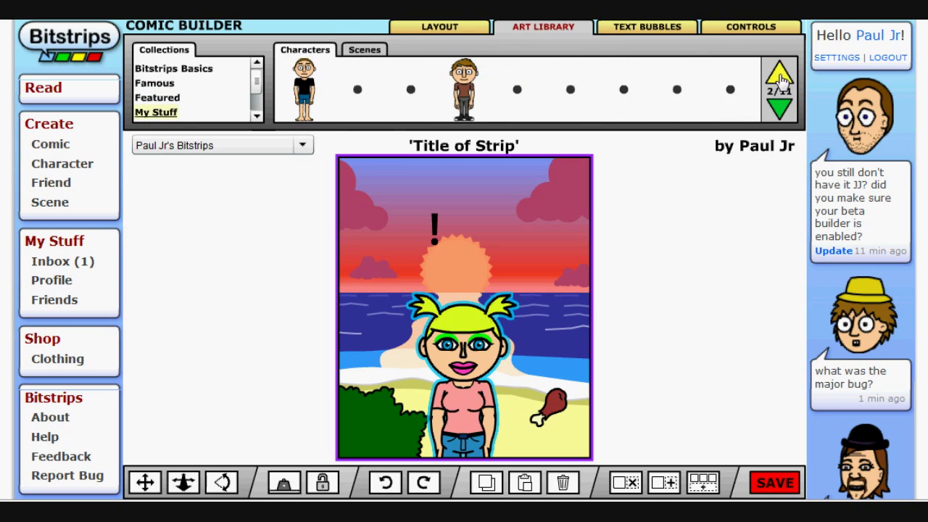
{"action": "left_click", "coordinate": [780, 75]}
{"action": "left_click", "coordinate": [360, 50]}
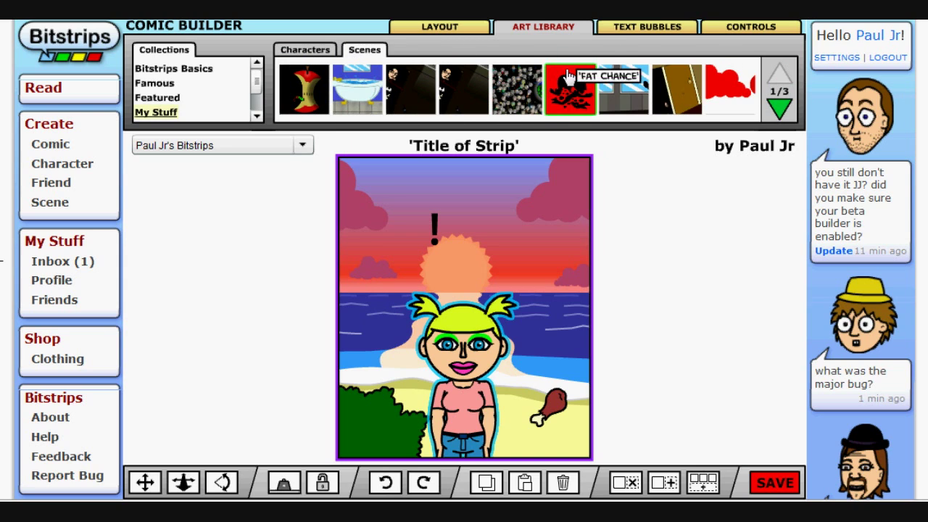
{"action": "left_click", "coordinate": [780, 109]}
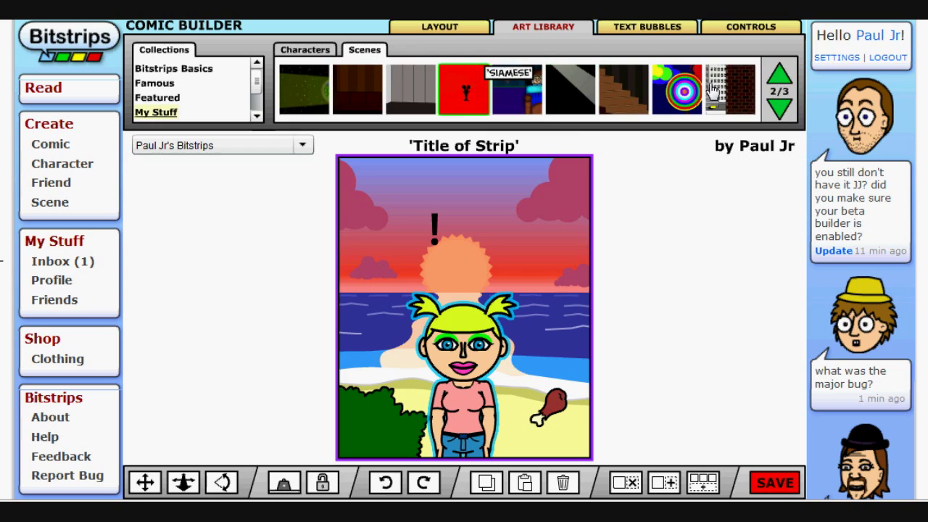
{"action": "left_click", "coordinate": [780, 79]}
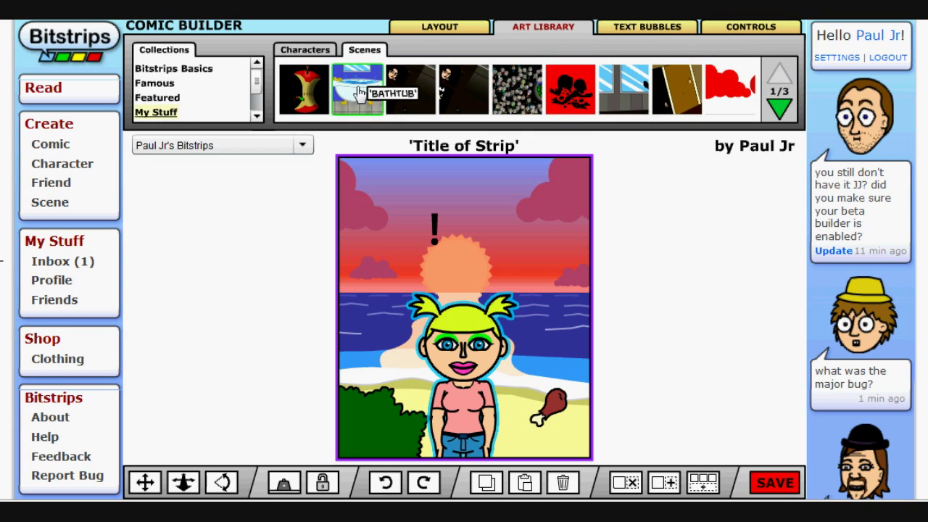
Examine the My Friends collection and the characters in My Friends' Stuff
{"action": "left_click", "coordinate": [256, 116]}
{"action": "scroll", "coordinate": [254, 116], "scroll_direction": "down", "scroll_amount": 2}
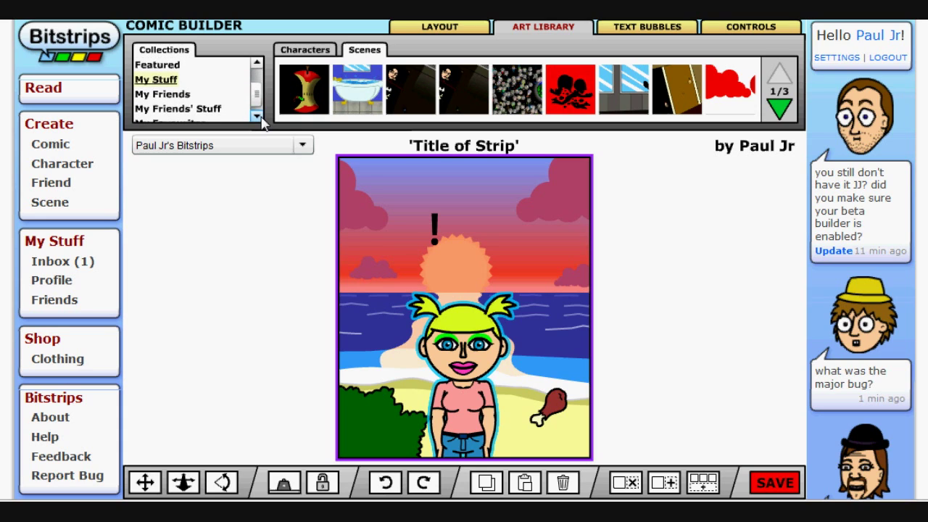
{"action": "left_click", "coordinate": [185, 88]}
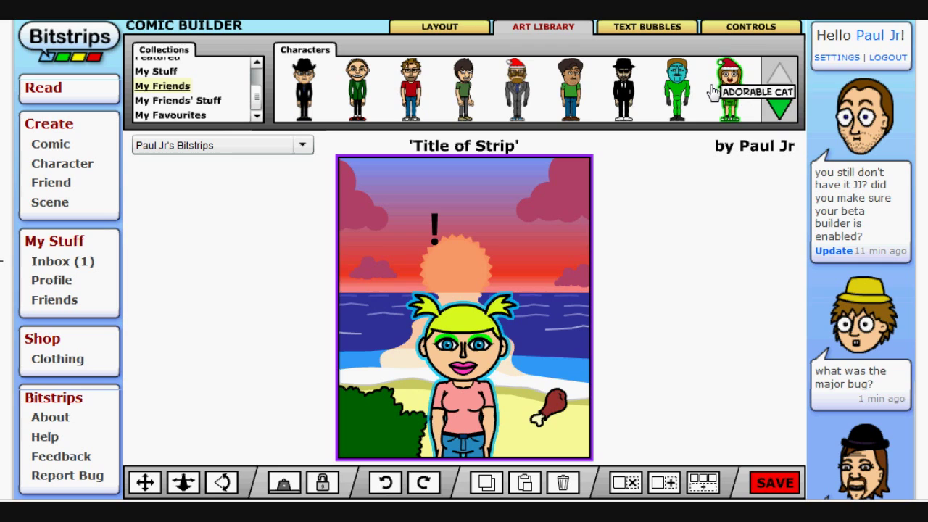
{"action": "left_click", "coordinate": [168, 102]}
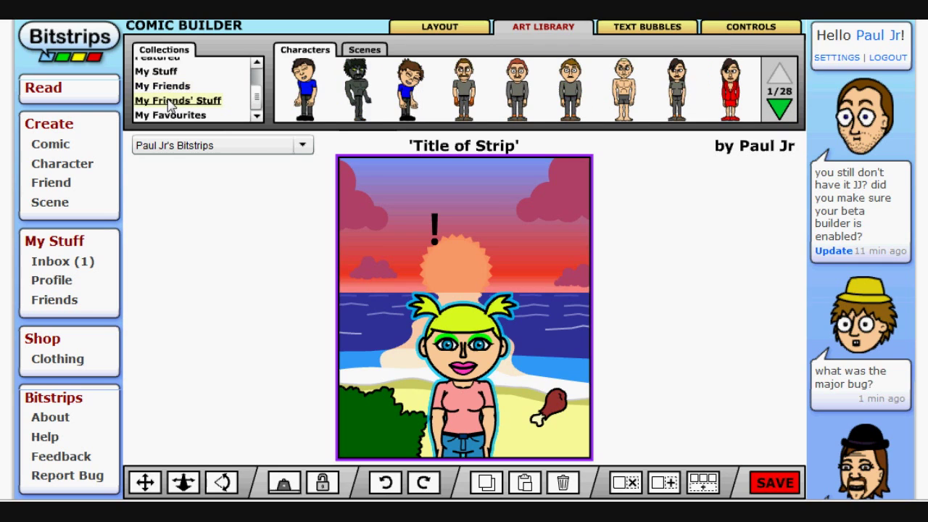
{"action": "left_click", "coordinate": [781, 110]}
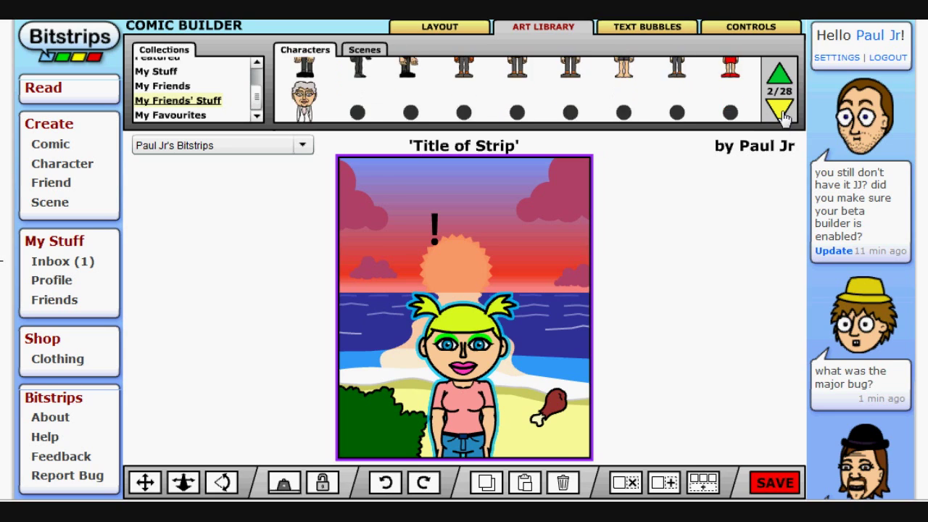
{"action": "left_click", "coordinate": [781, 109]}
{"action": "left_click", "coordinate": [780, 81]}
{"action": "left_click", "coordinate": [780, 82]}
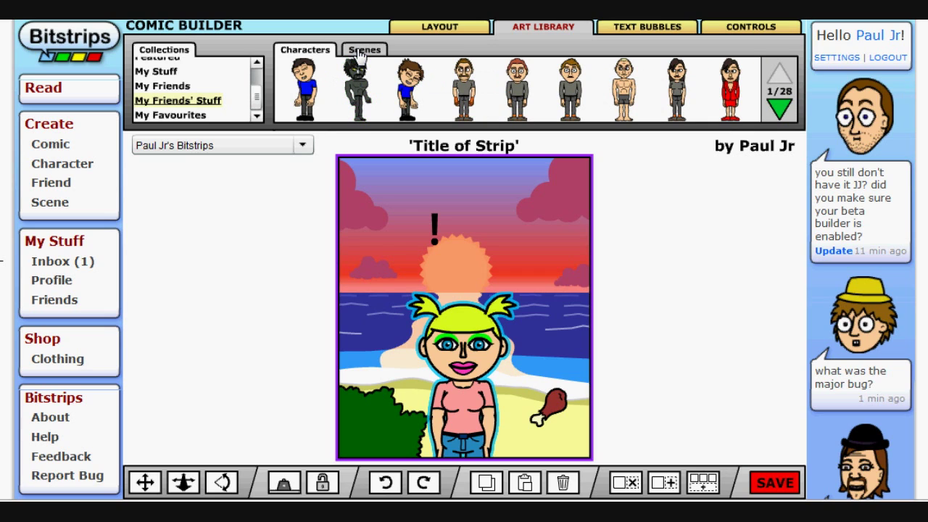
Browse the scenes shared in the My Friends' Stuff collection and return to their first page
{"action": "left_click", "coordinate": [362, 51]}
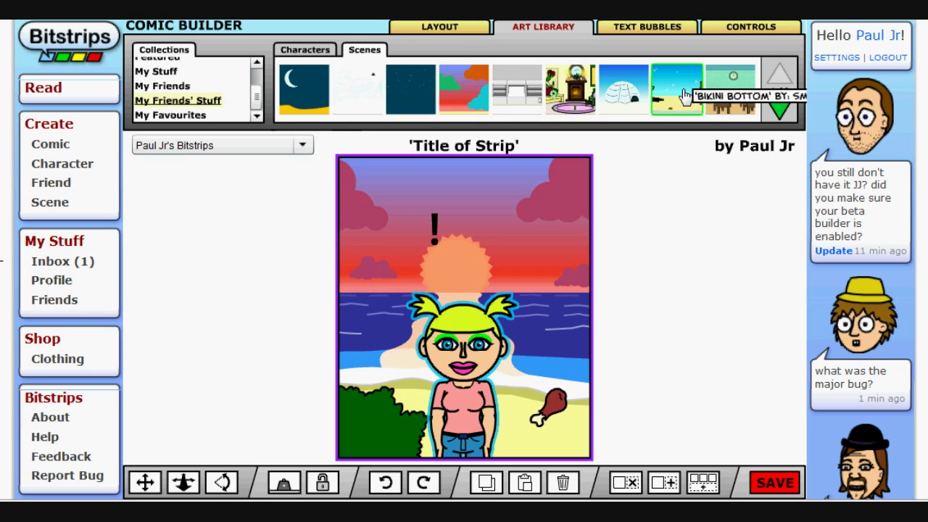
{"action": "left_click", "coordinate": [780, 112]}
{"action": "left_click", "coordinate": [779, 112]}
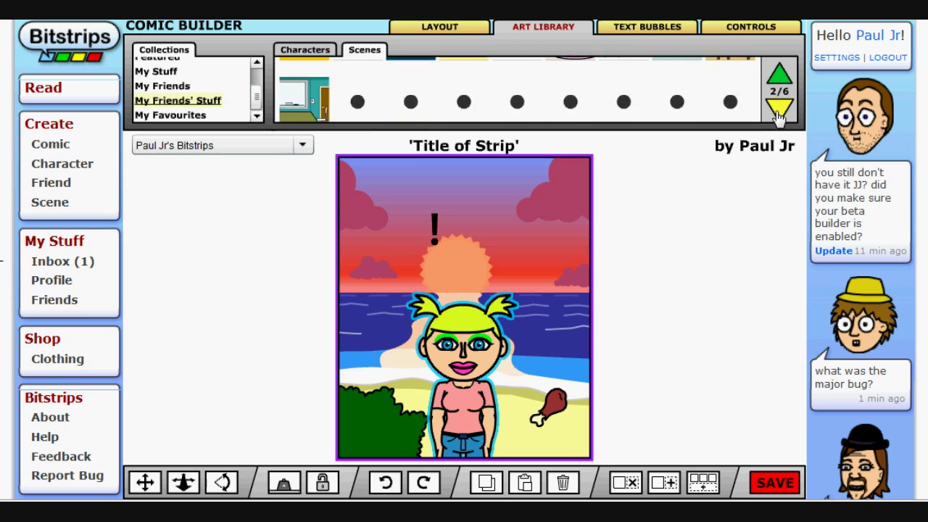
{"action": "left_click", "coordinate": [780, 76]}
{"action": "left_click", "coordinate": [779, 76]}
{"action": "left_click", "coordinate": [779, 109]}
{"action": "left_click", "coordinate": [780, 109]}
{"action": "left_click", "coordinate": [779, 109]}
{"action": "left_click", "coordinate": [778, 75]}
{"action": "left_click", "coordinate": [778, 75]}
{"action": "left_click", "coordinate": [778, 75]}
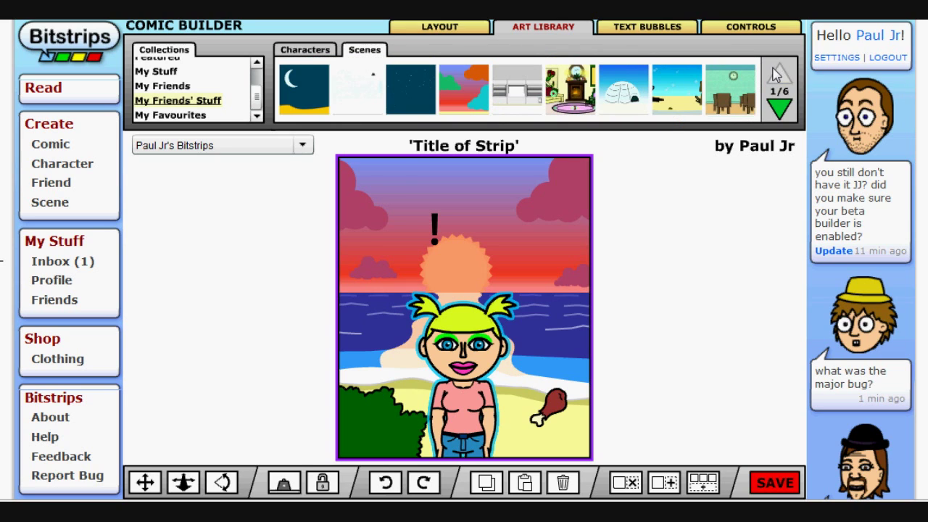
Page through the characters in the My Favourites collection, return to the first page, and bring the start of the collections list back into view
{"action": "left_click", "coordinate": [180, 117]}
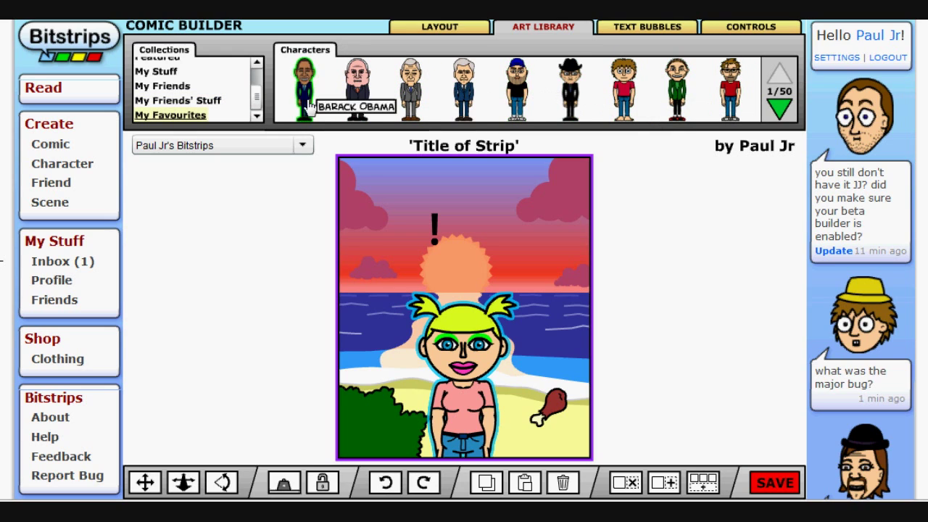
{"action": "left_click", "coordinate": [777, 109]}
{"action": "left_click", "coordinate": [777, 109]}
{"action": "left_click", "coordinate": [776, 109]}
{"action": "left_click", "coordinate": [777, 109]}
{"action": "left_click", "coordinate": [776, 109]}
{"action": "left_click", "coordinate": [776, 109]}
{"action": "left_click", "coordinate": [776, 109]}
{"action": "left_click", "coordinate": [777, 109]}
{"action": "left_click", "coordinate": [776, 109]}
{"action": "left_click", "coordinate": [778, 79]}
{"action": "left_click", "coordinate": [778, 80]}
{"action": "left_click", "coordinate": [778, 80]}
{"action": "left_click", "coordinate": [778, 80]}
{"action": "left_click", "coordinate": [778, 79]}
{"action": "left_click", "coordinate": [778, 81]}
{"action": "left_click", "coordinate": [778, 82]}
{"action": "left_click", "coordinate": [779, 82]}
{"action": "left_click", "coordinate": [778, 81]}
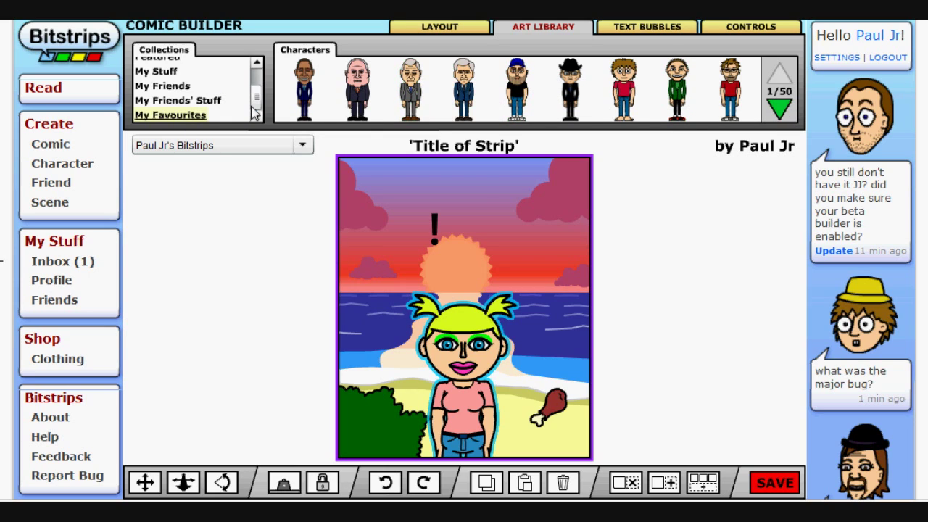
{"action": "left_click_drag", "start_coordinate": [255, 106], "coordinate": [255, 89]}
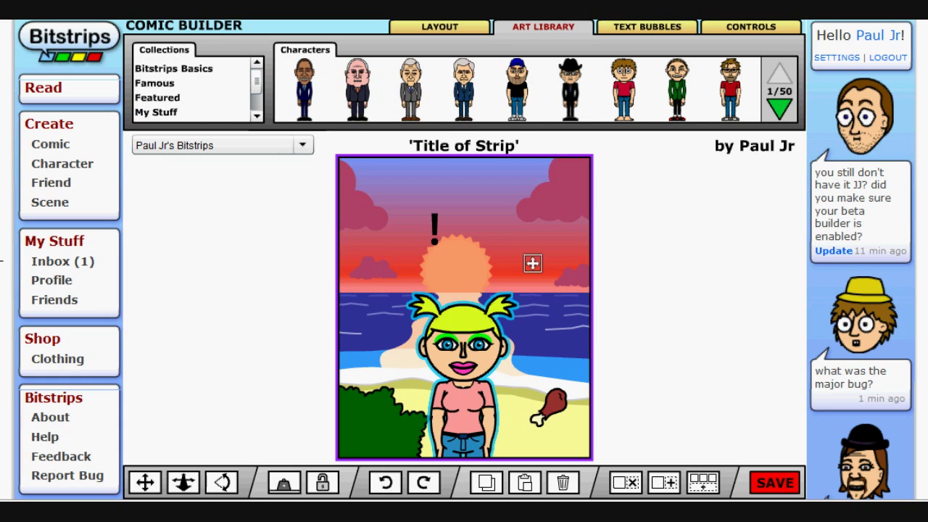
Recolour the beach panel in the layout settings, making its sky green and its ground red
{"action": "left_click", "coordinate": [437, 29]}
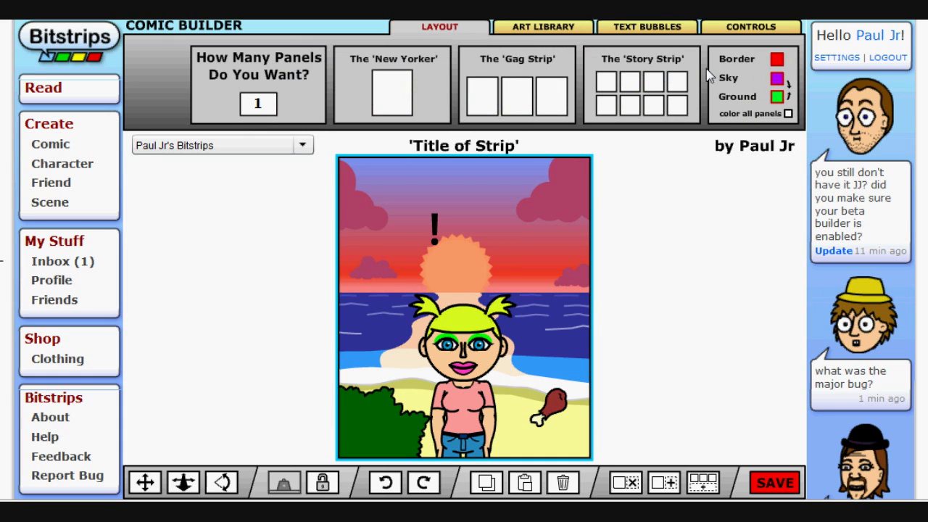
{"action": "left_click", "coordinate": [776, 79]}
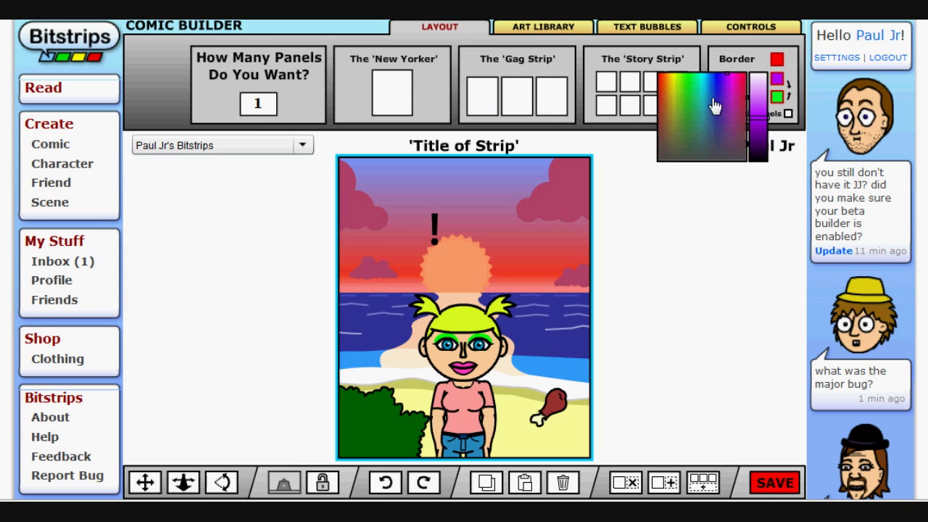
{"action": "mouse_move", "coordinate": [711, 95]}
{"action": "left_mouse_down"}
{"action": "mouse_move", "coordinate": [692, 89]}
{"action": "mouse_move", "coordinate": [687, 74]}
{"action": "left_mouse_up"}
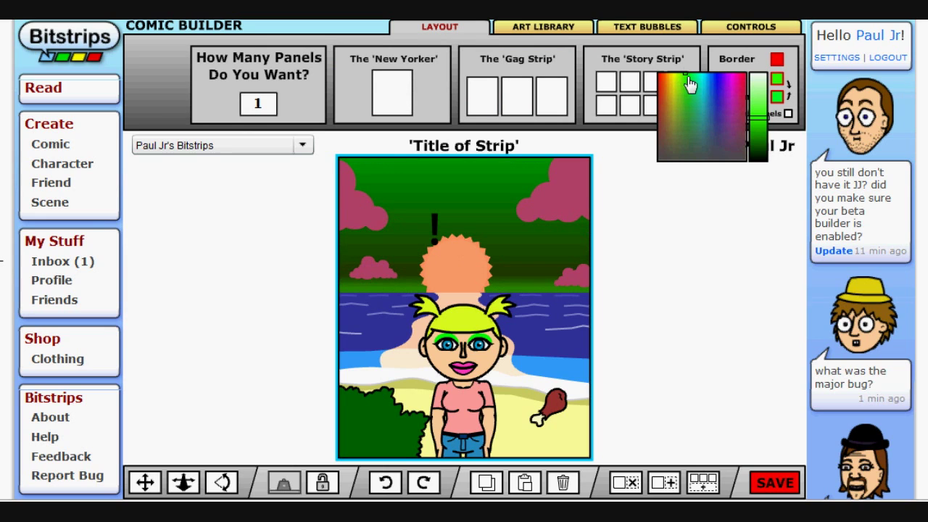
{"action": "left_click", "coordinate": [778, 97]}
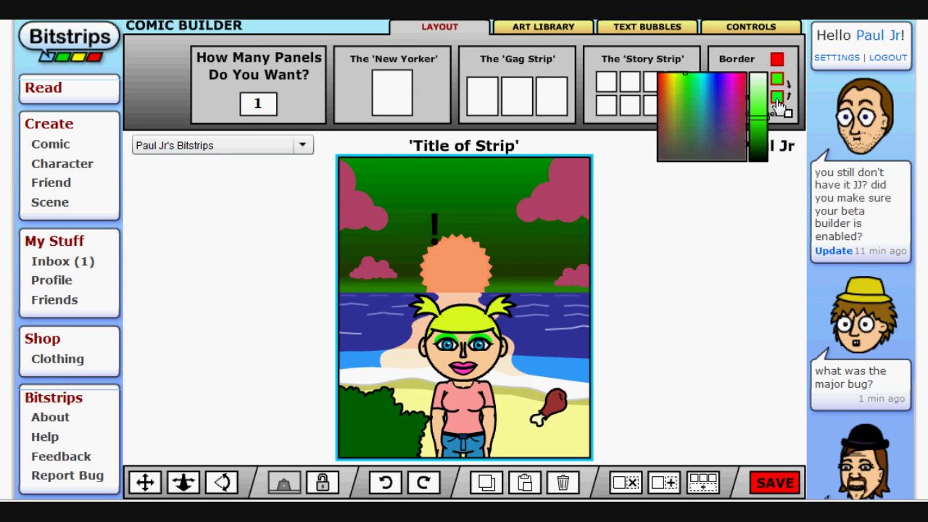
{"action": "left_click", "coordinate": [716, 96]}
{"action": "left_click_drag", "start_coordinate": [717, 96], "coordinate": [640, 86]}
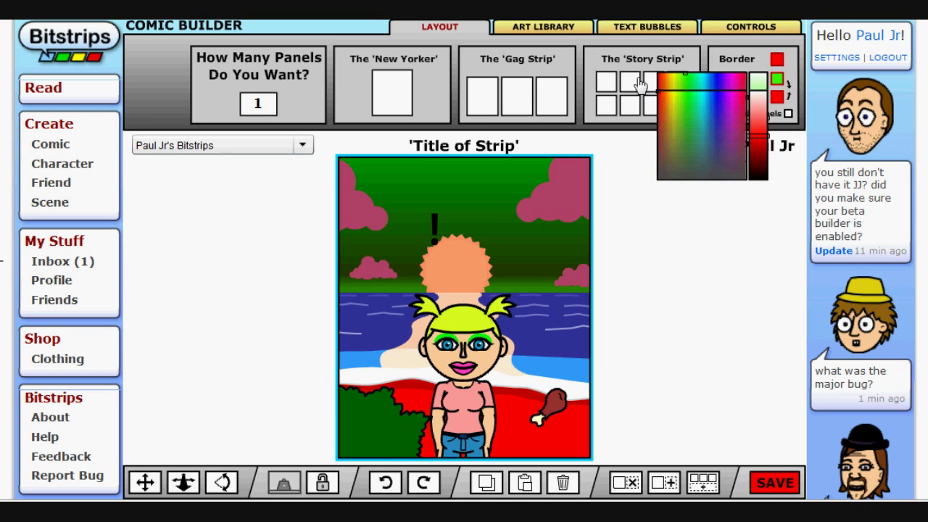
{"action": "left_click", "coordinate": [529, 240]}
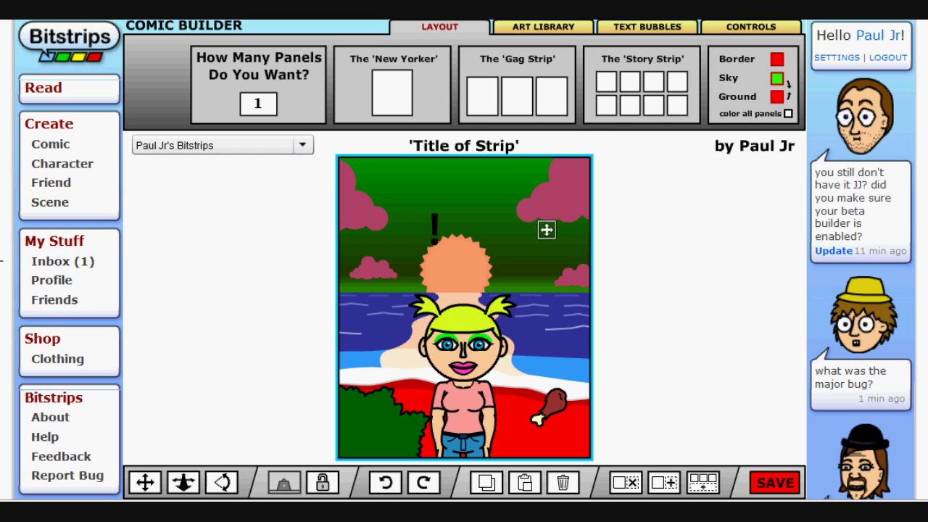
Set the border colour around the comic panel to red and return to the Art Library
{"action": "left_click", "coordinate": [776, 65]}
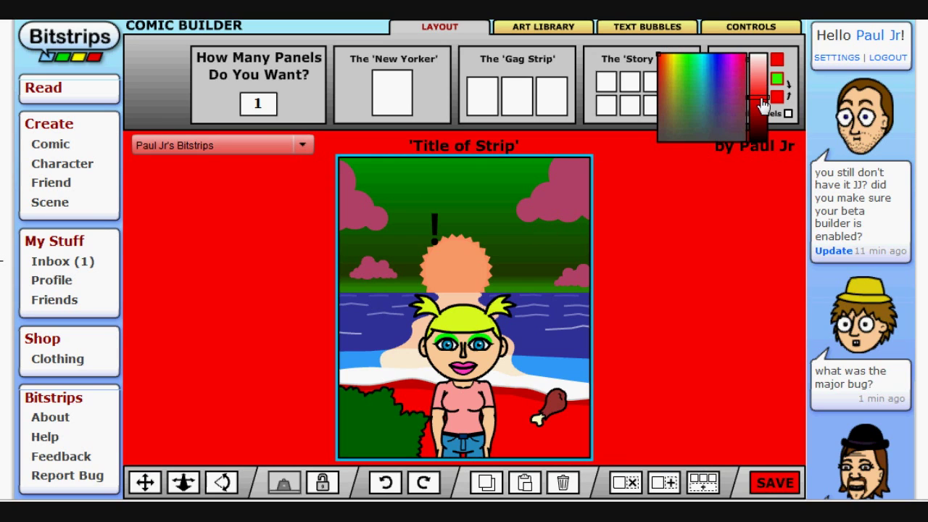
{"action": "left_click", "coordinate": [709, 247]}
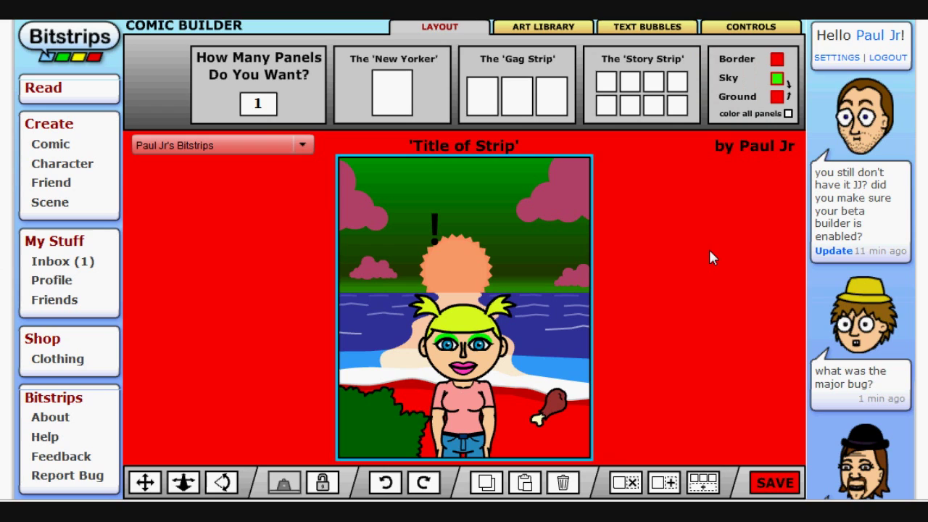
{"action": "left_click", "coordinate": [537, 37]}
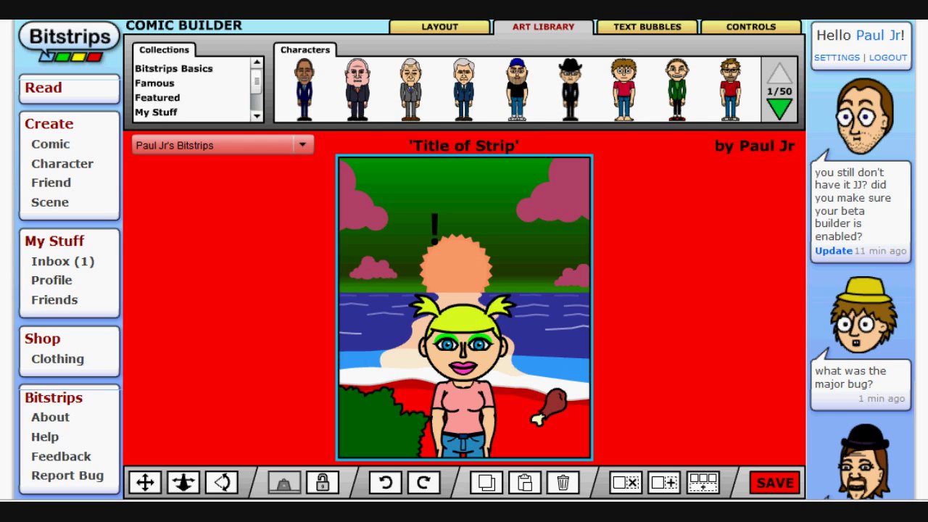
{"action": "key", "text": "alt+Tab"}
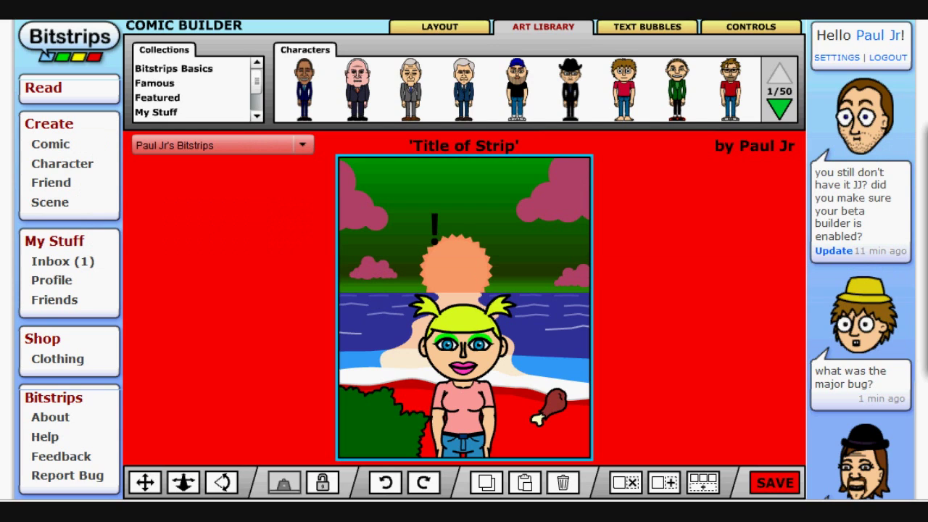